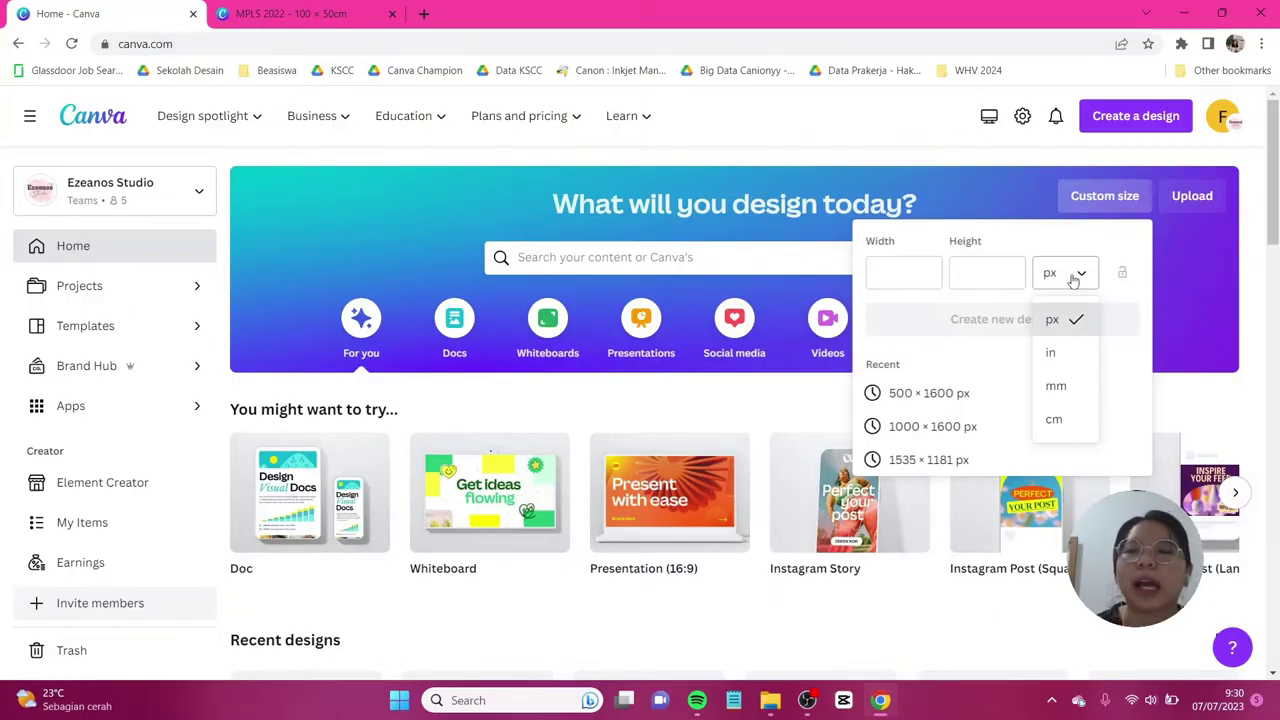
# Set the custom design size to 200 cm wide and 100 cm high.
pyautogui.click(1057, 420)
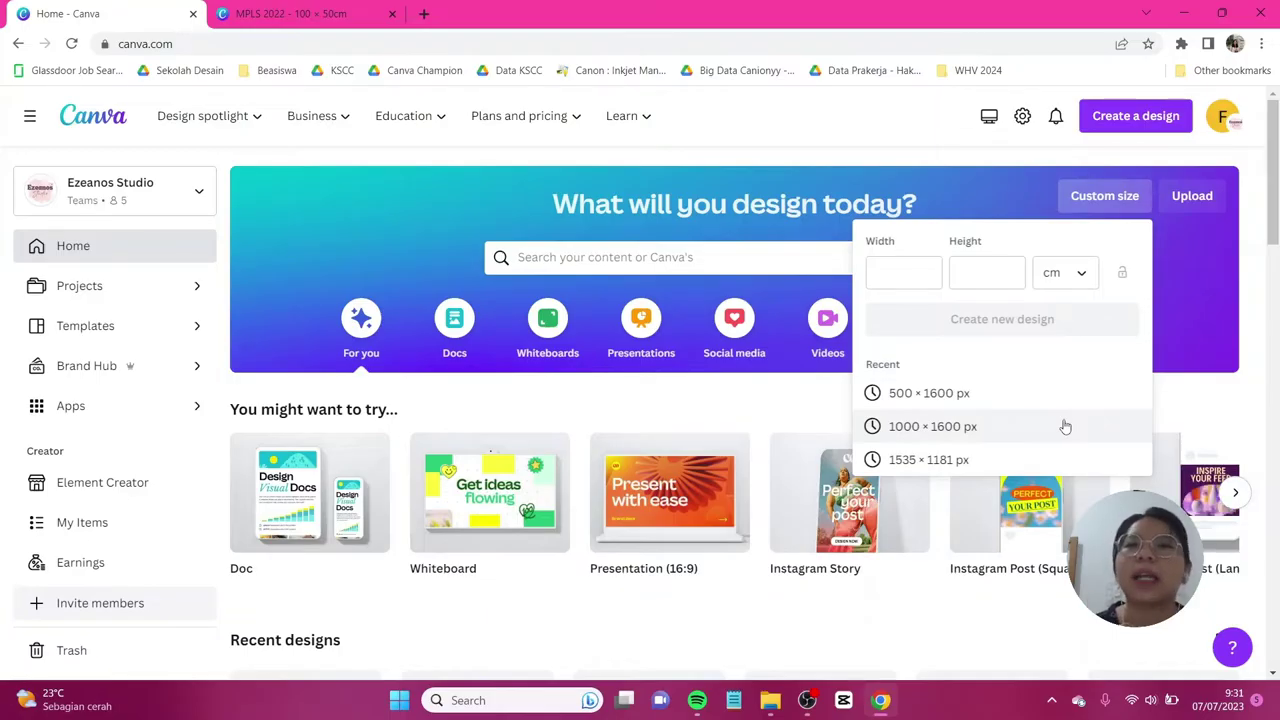
pyautogui.click(900, 280)
pyautogui.write('200')
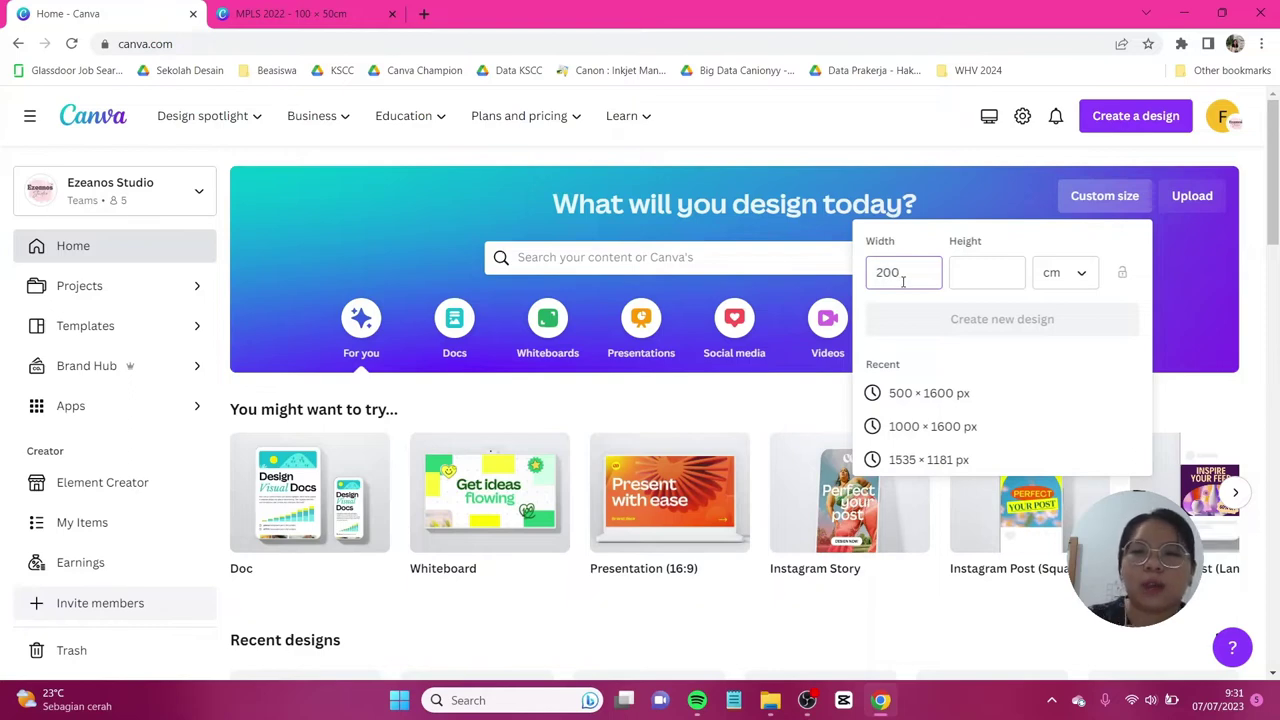
pyautogui.click(975, 280)
pyautogui.write('100')
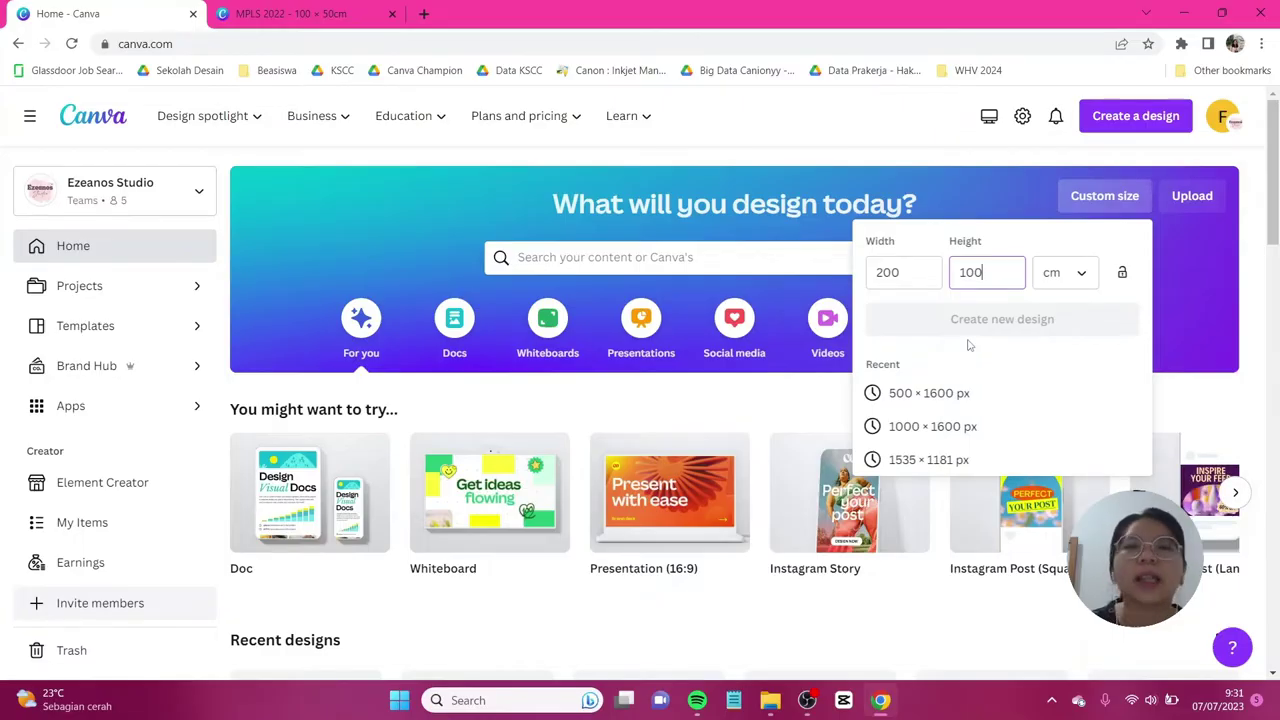
# Change the custom size to 100 cm wide and 50 cm high and create the new design.
pyautogui.doubleClick(914, 268)
pyautogui.press('BackSpace')
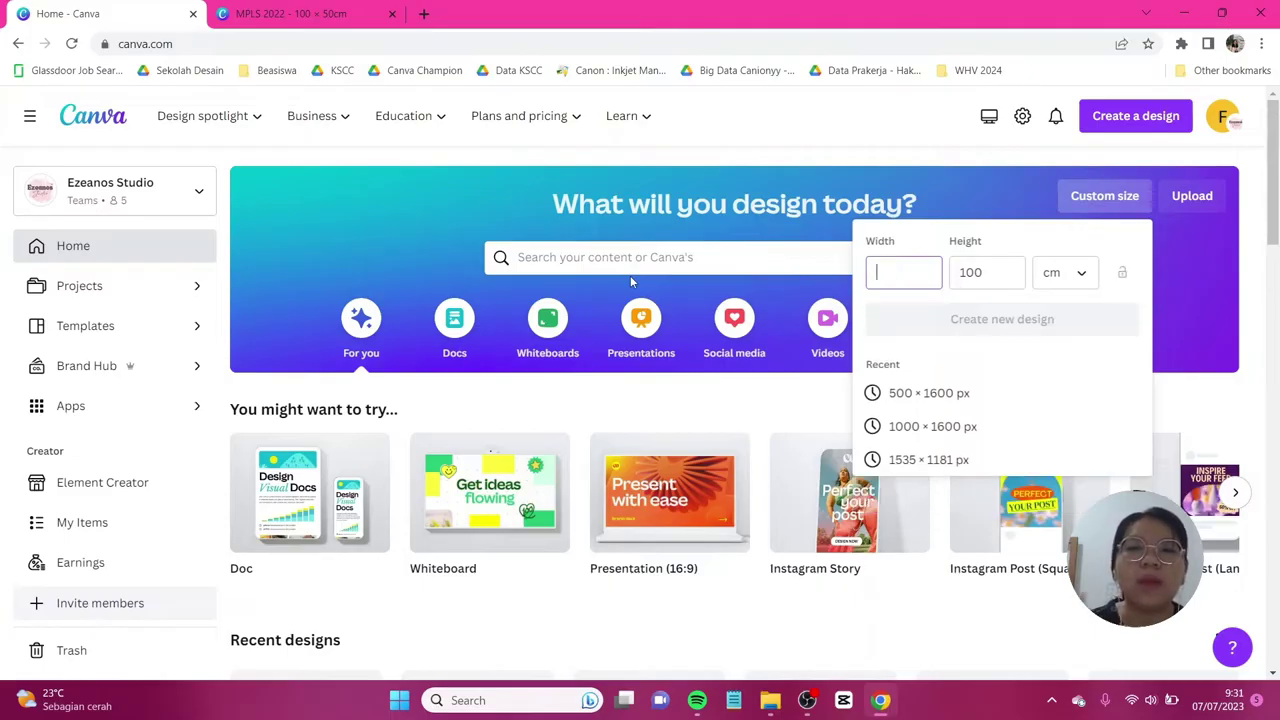
pyautogui.write('100')
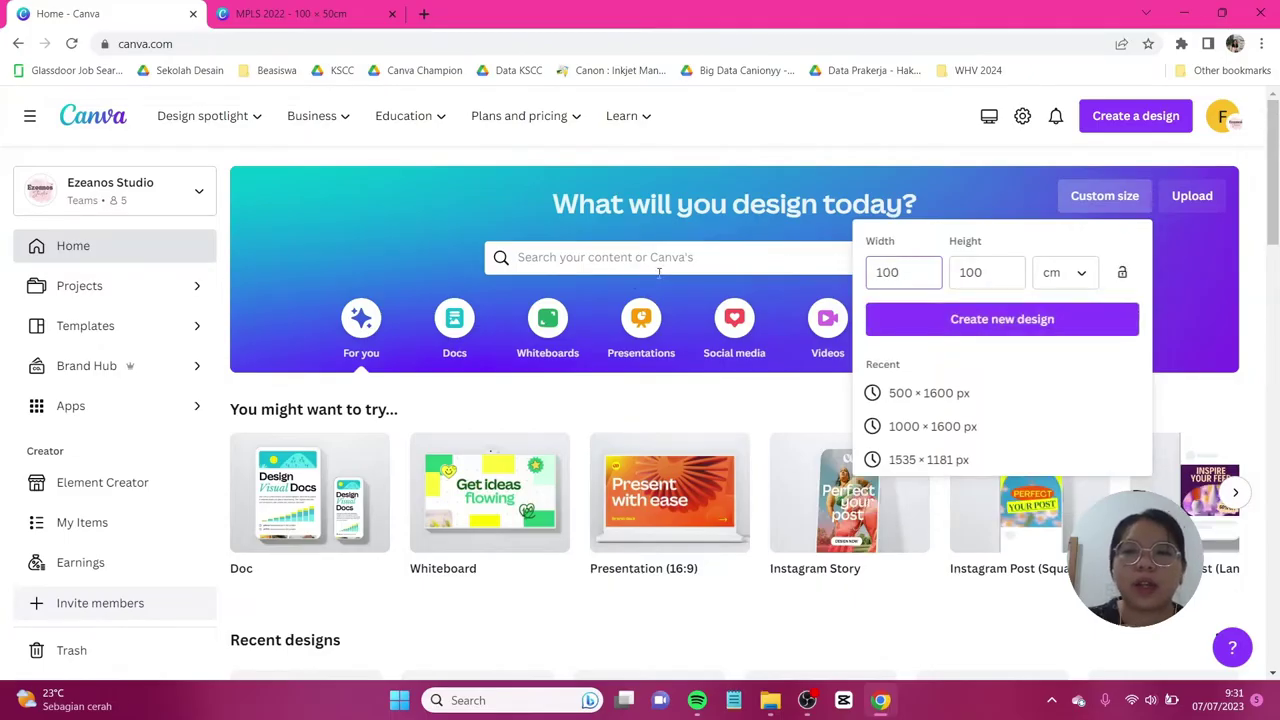
pyautogui.press('Tab')
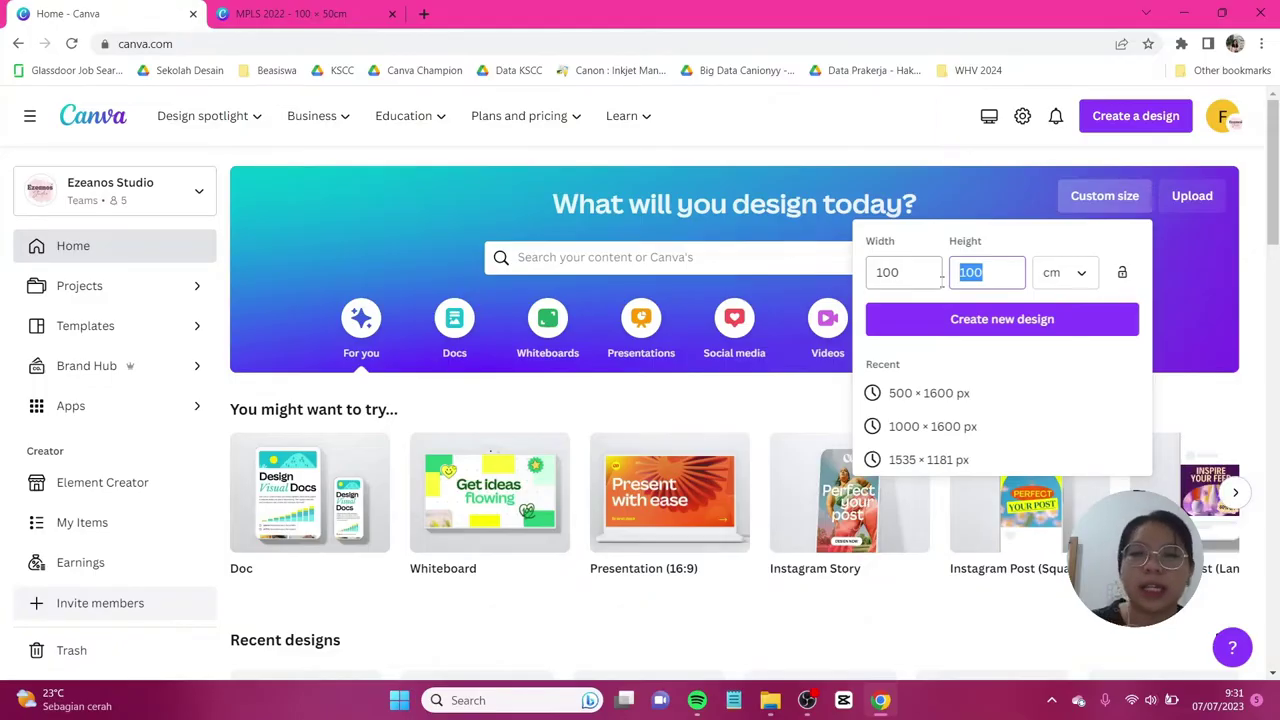
pyautogui.write('50')
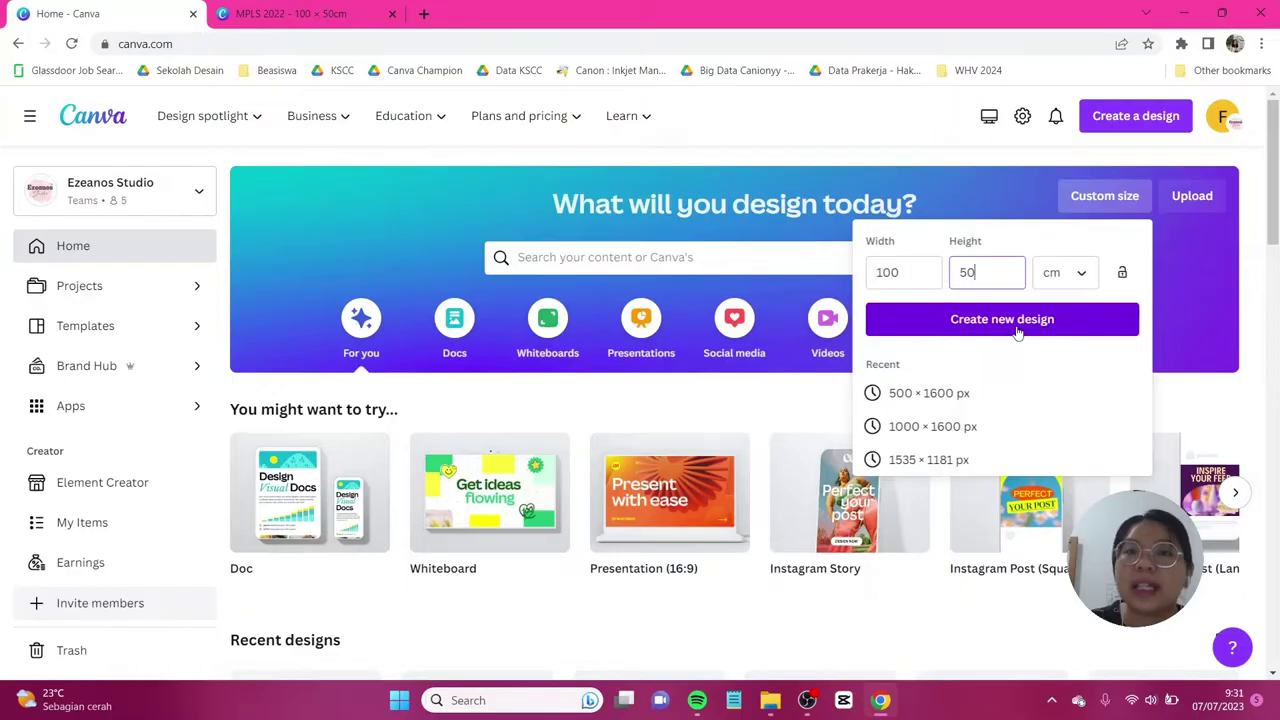
pyautogui.click(1018, 330)
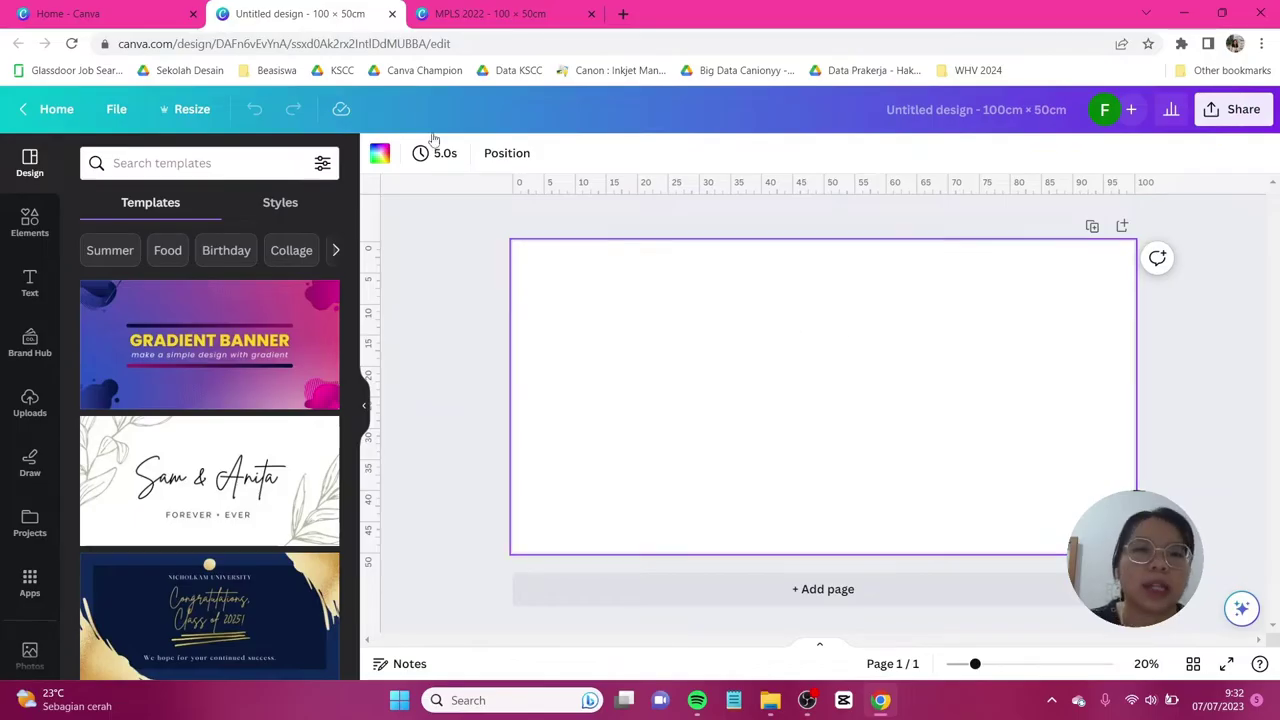
# Set the page background to the solid color #EDEAE5.
pyautogui.click(379, 153)
pyautogui.click(97, 254)
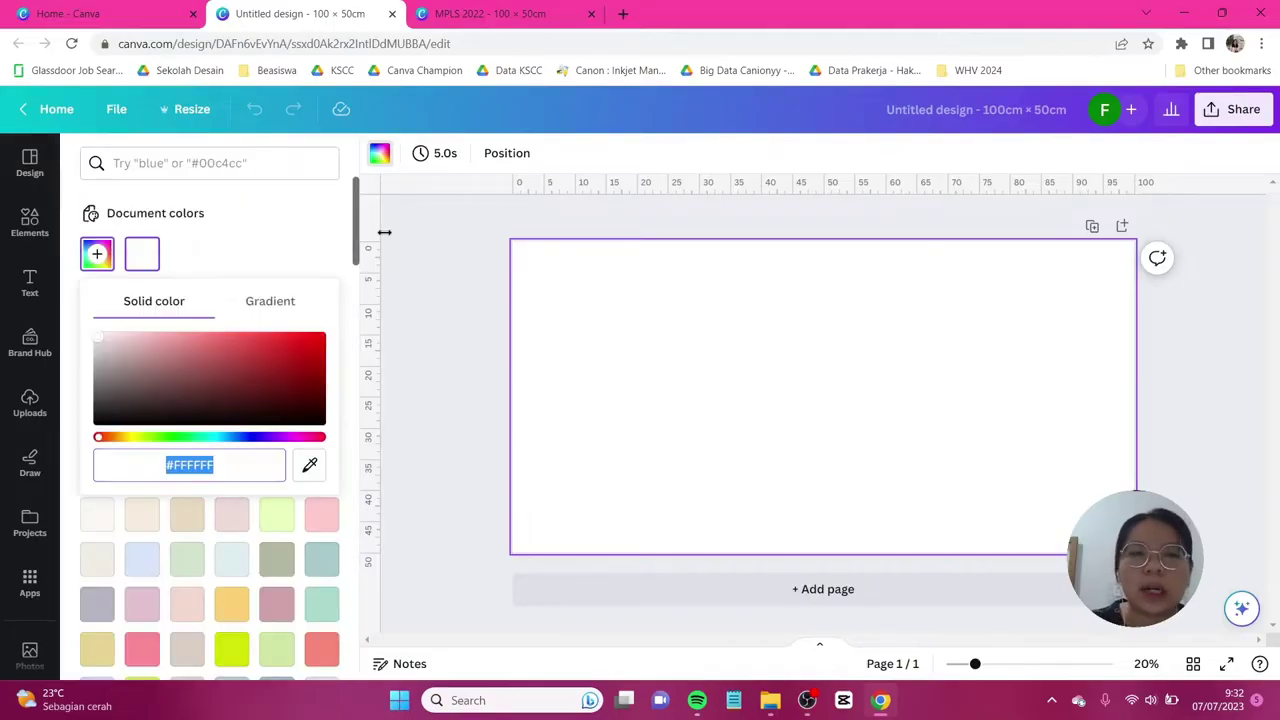
pyautogui.write('#E')
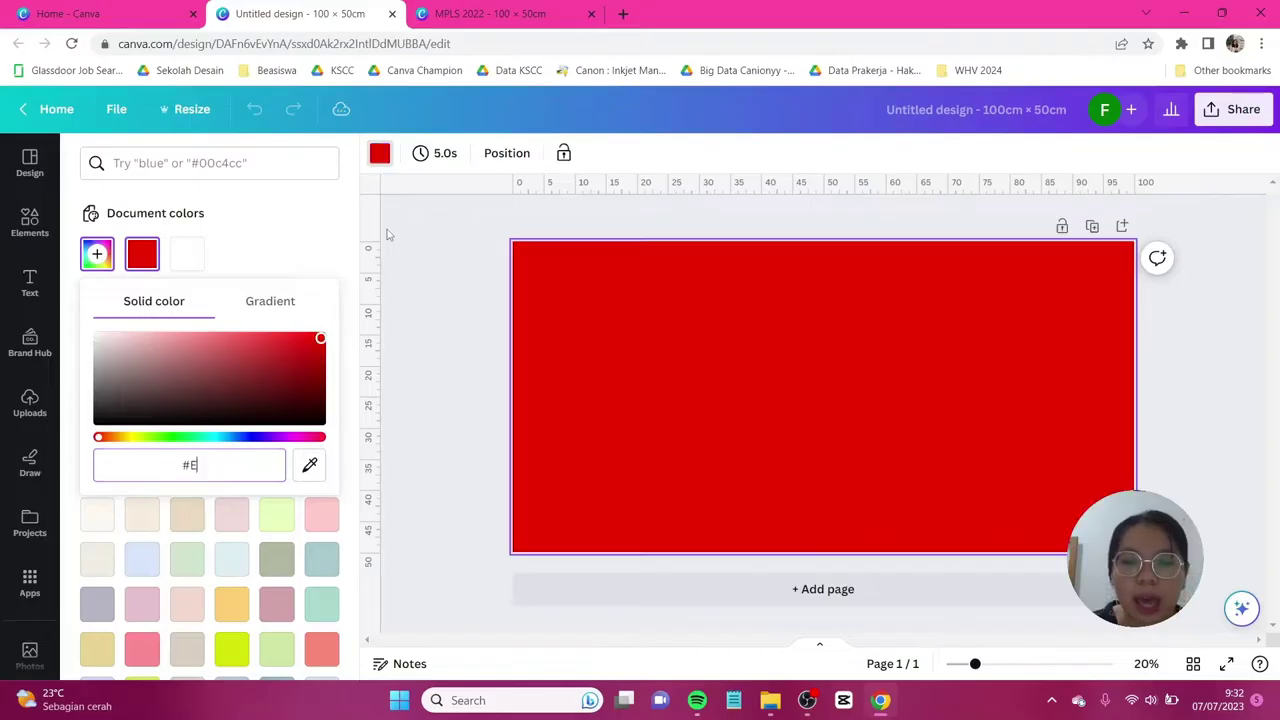
pyautogui.write('DE')
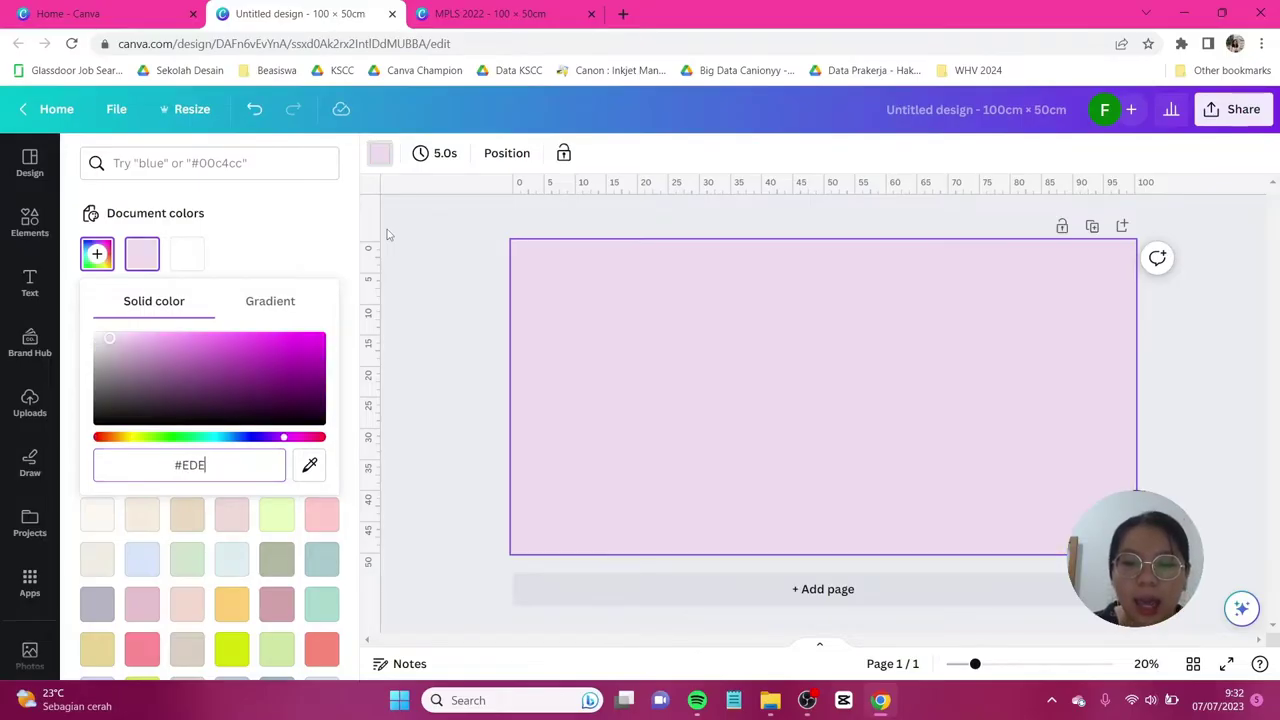
pyautogui.write('AE5')
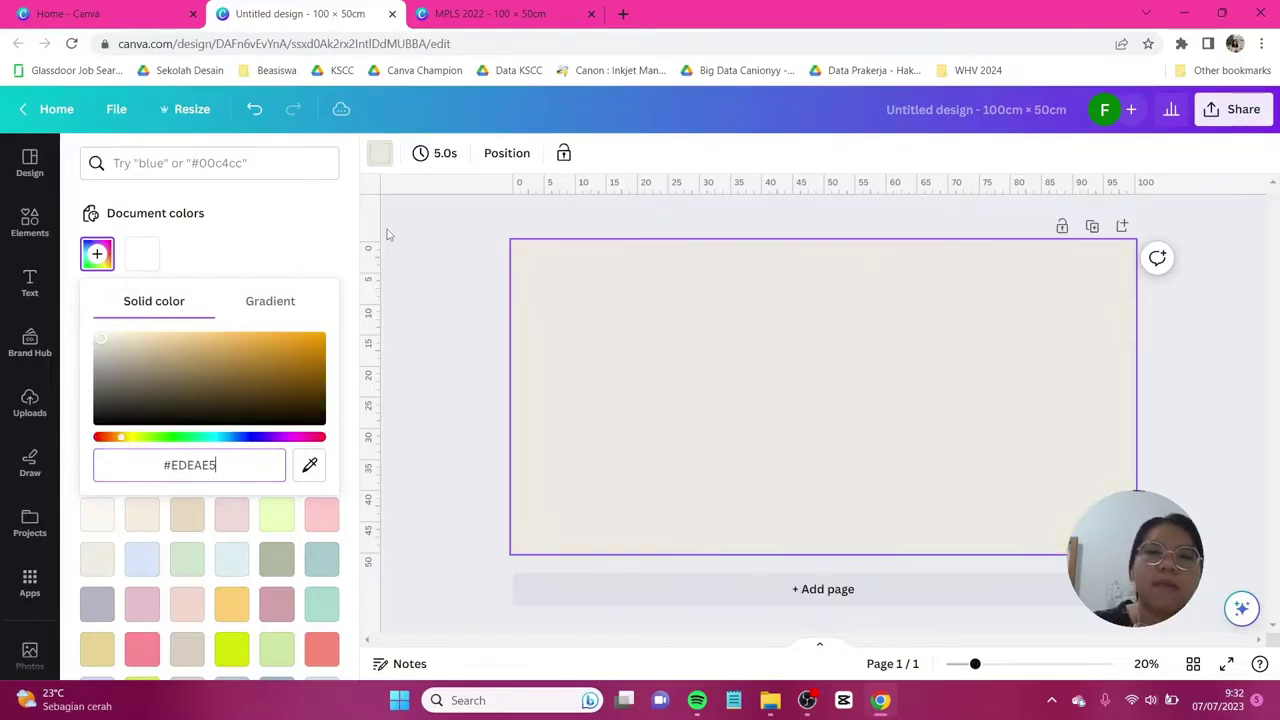
# Search the element photos for "classroom" and add the photo of wooden desks facing a blackboard to the page.
pyautogui.click(29, 222)
pyautogui.write('classroom')
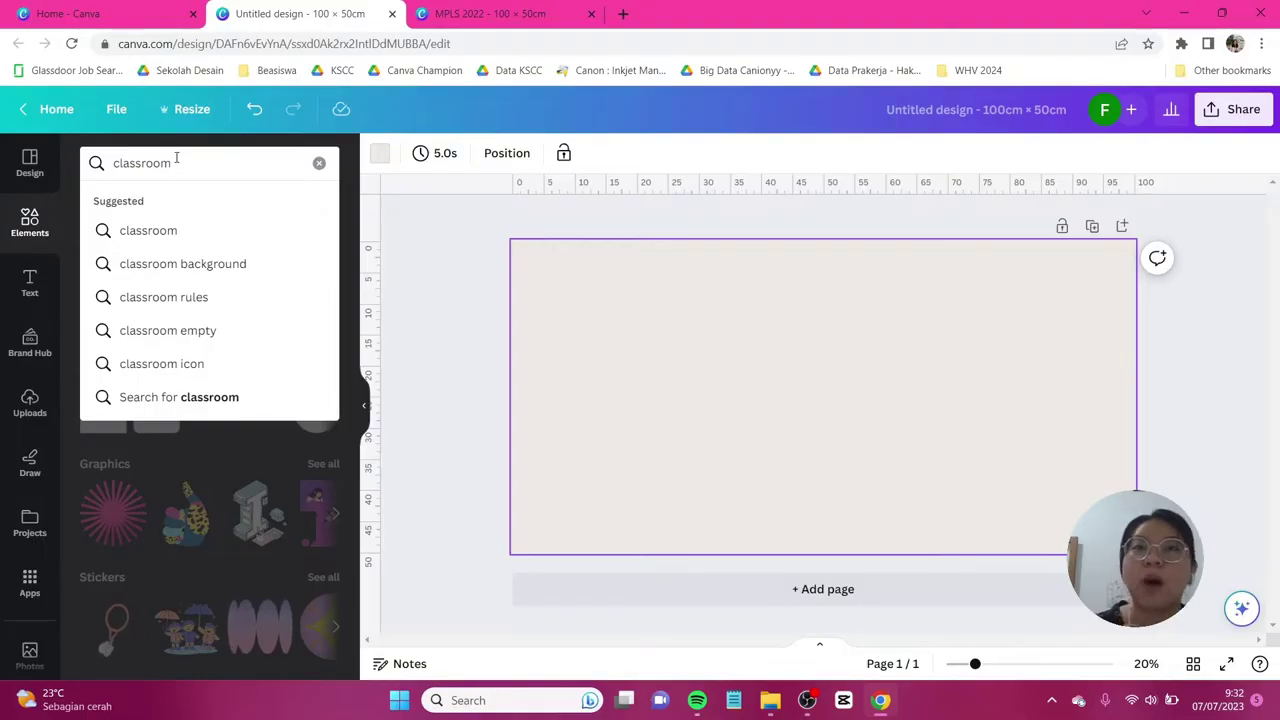
pyautogui.press('Return')
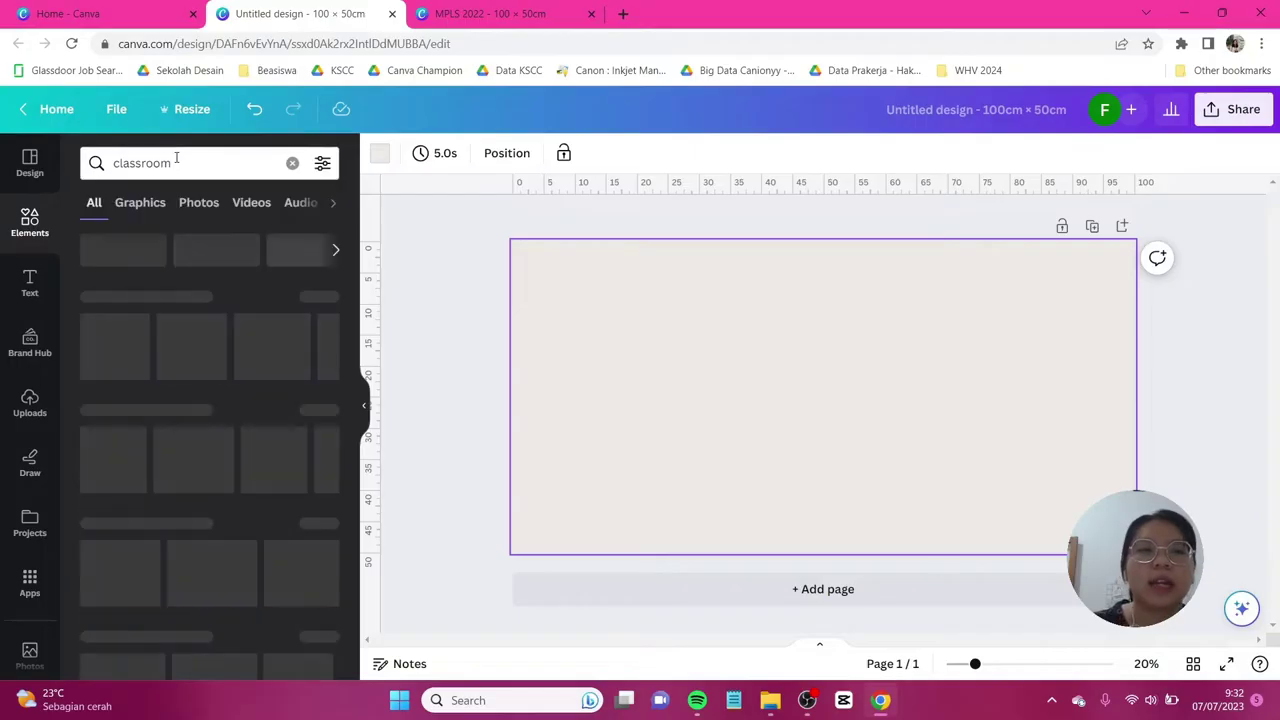
pyautogui.click(196, 204)
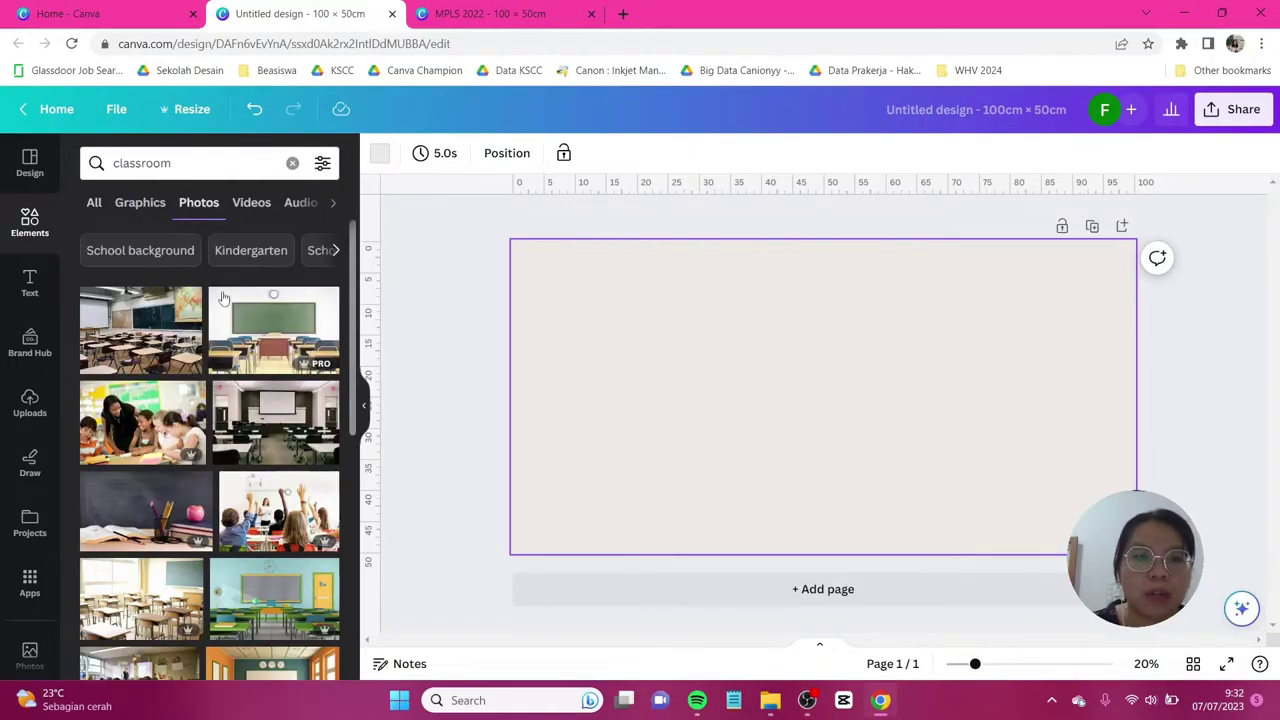
pyautogui.scroll(-2, 270, 381)
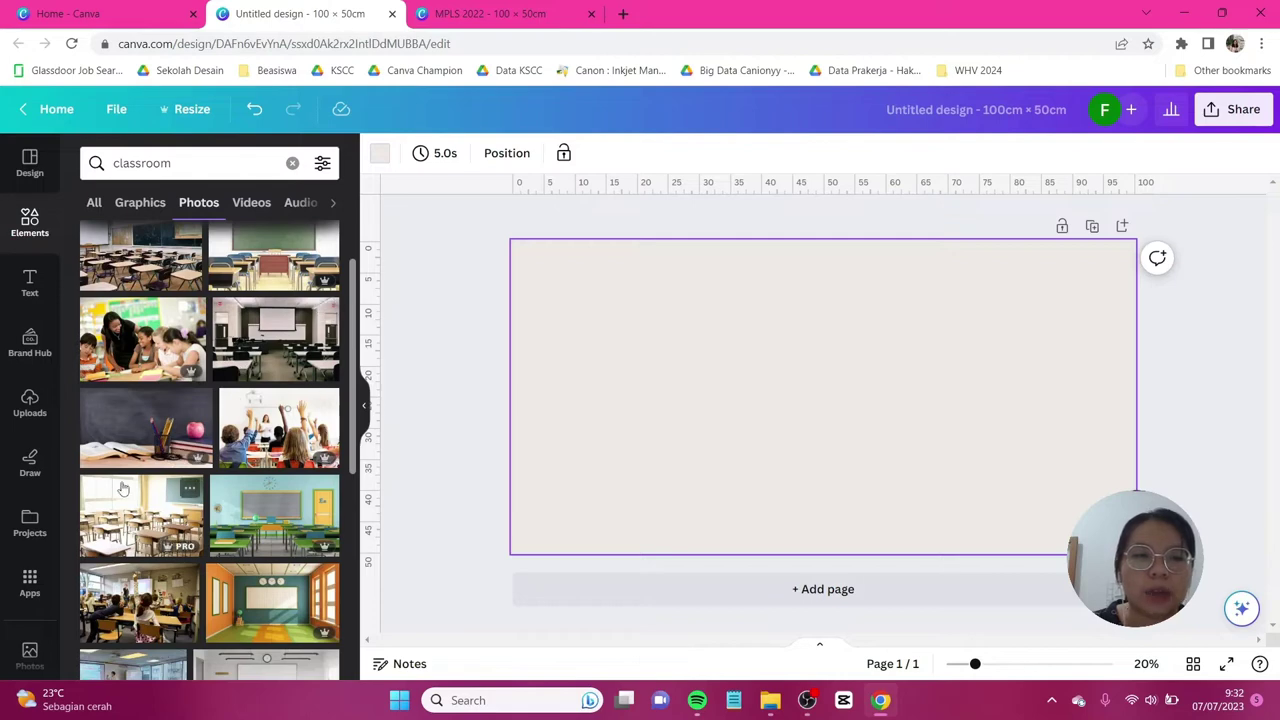
pyautogui.scroll(-5, 232, 410)
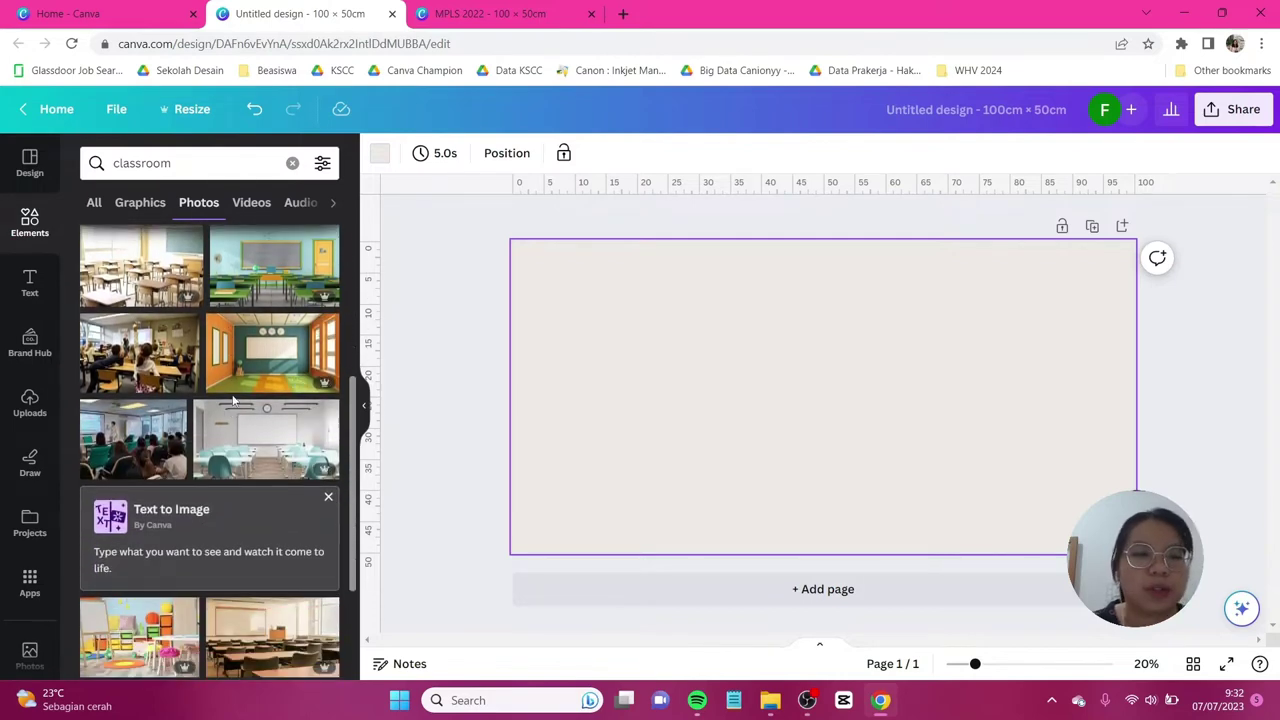
pyautogui.scroll(7, 232, 410)
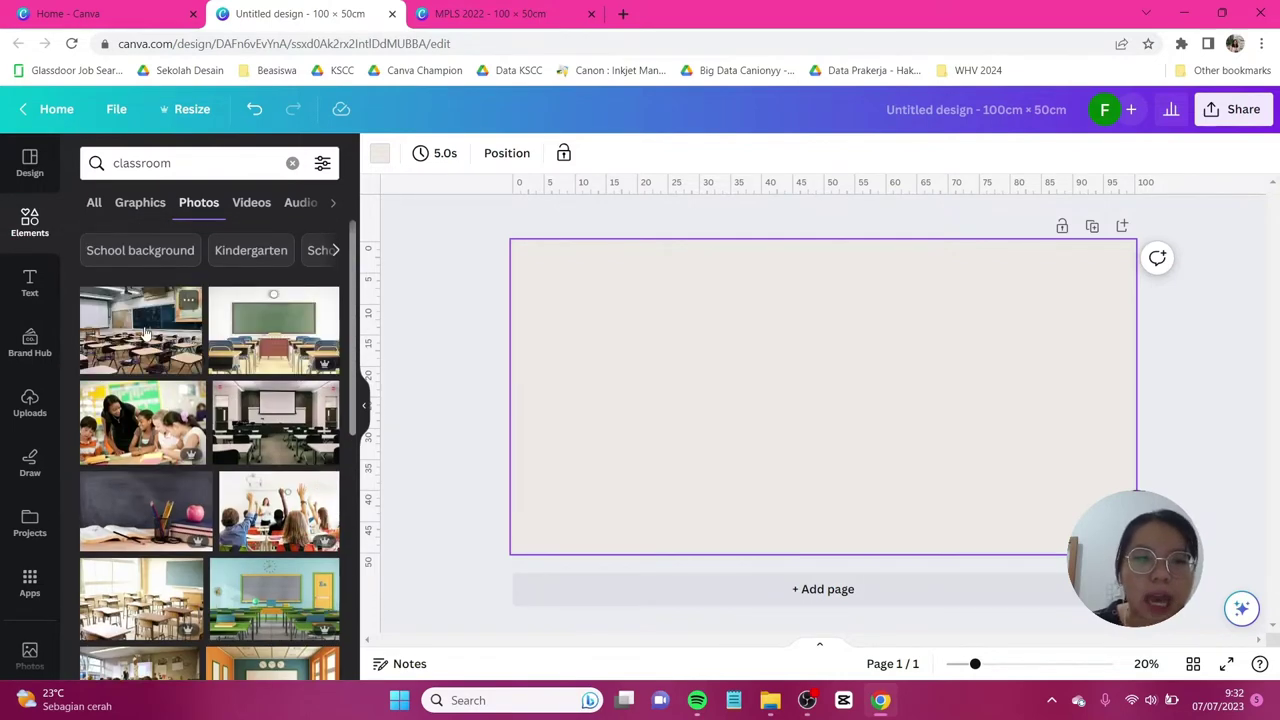
pyautogui.click(145, 333)
# Enlarge the classroom photo to cover the whole page and set its transparency to 25.
pyautogui.moveTo(735, 383); pyautogui.dragTo(597, 260)
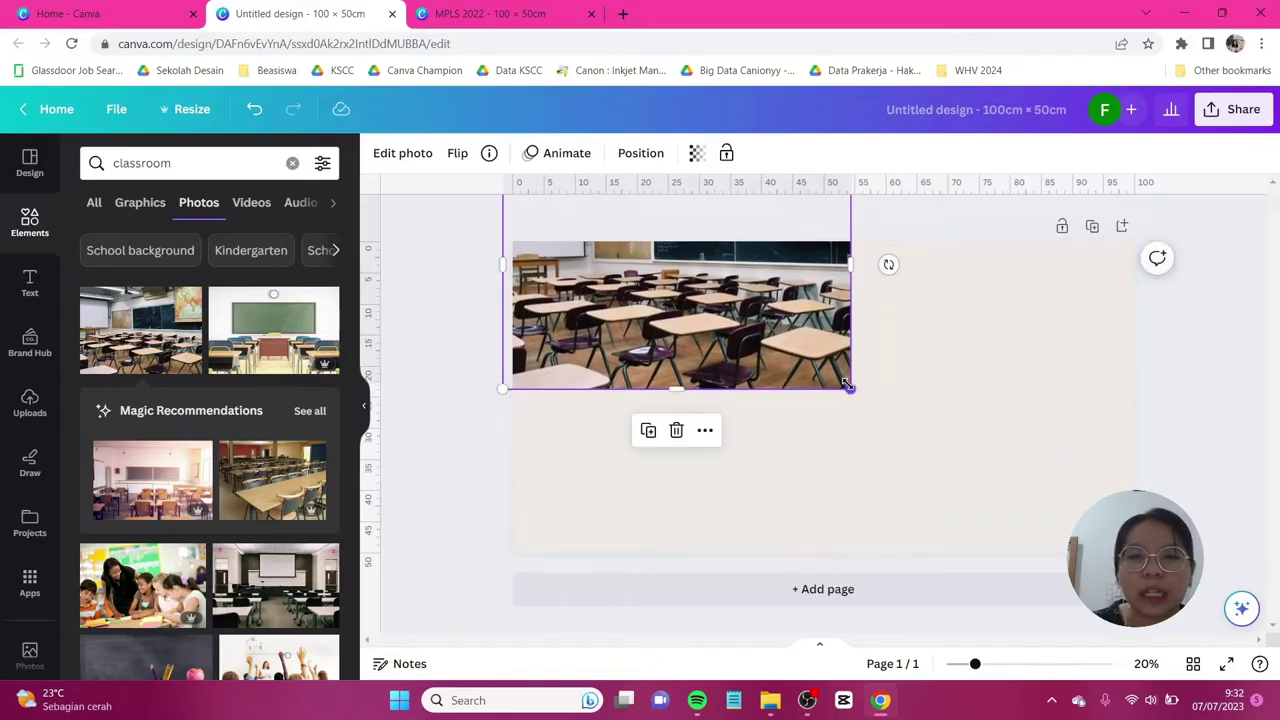
pyautogui.moveTo(850, 389); pyautogui.dragTo(1137, 592)
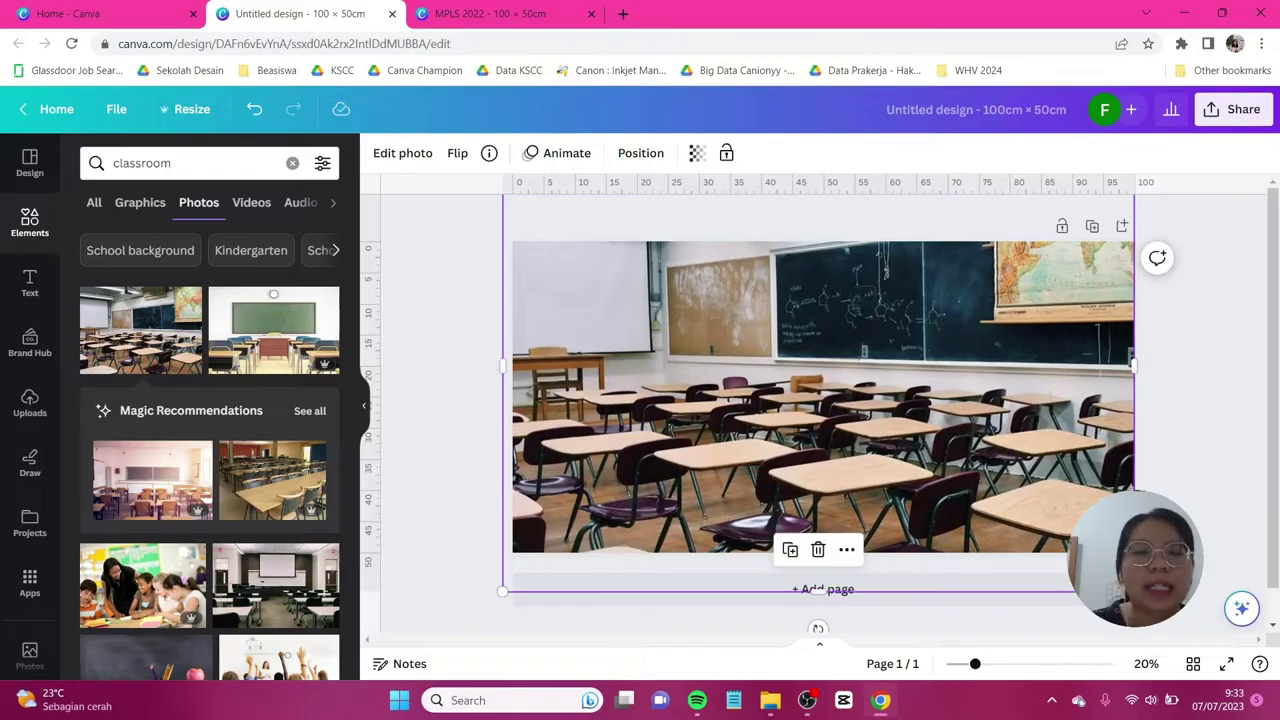
pyautogui.click(697, 153)
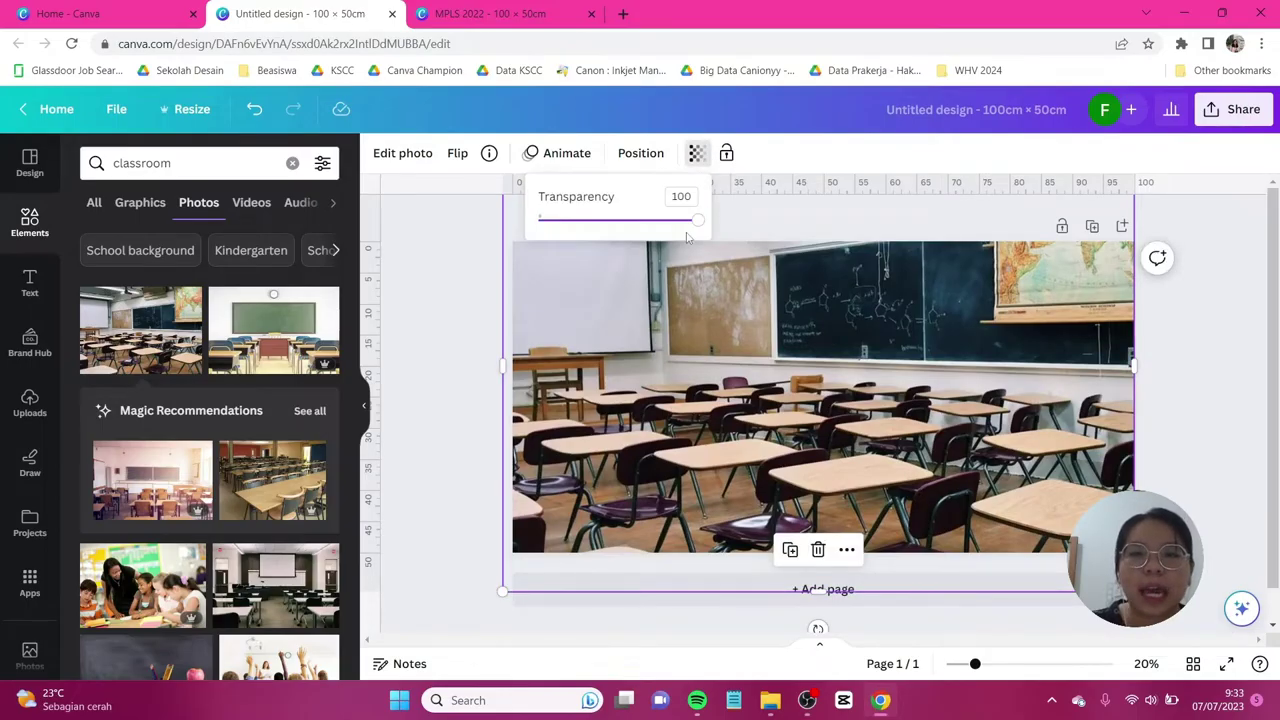
pyautogui.moveTo(612, 222); pyautogui.dragTo(579, 226)
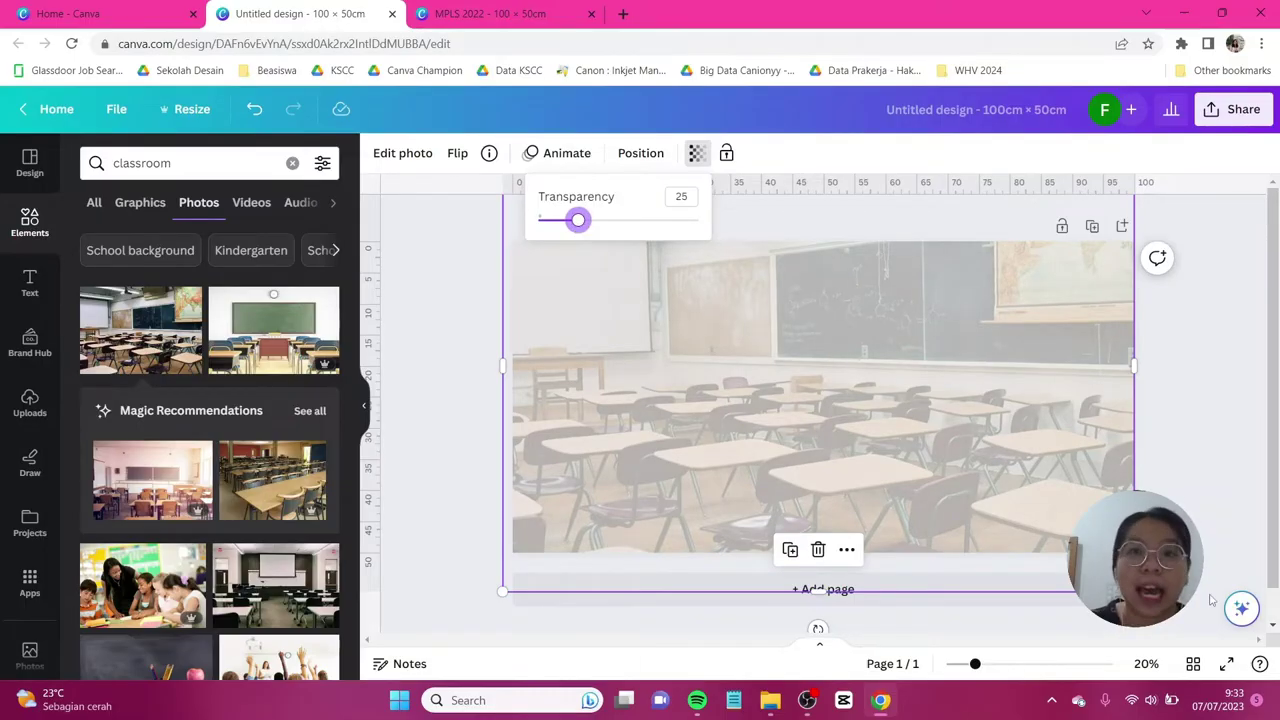
pyautogui.click(1193, 461)
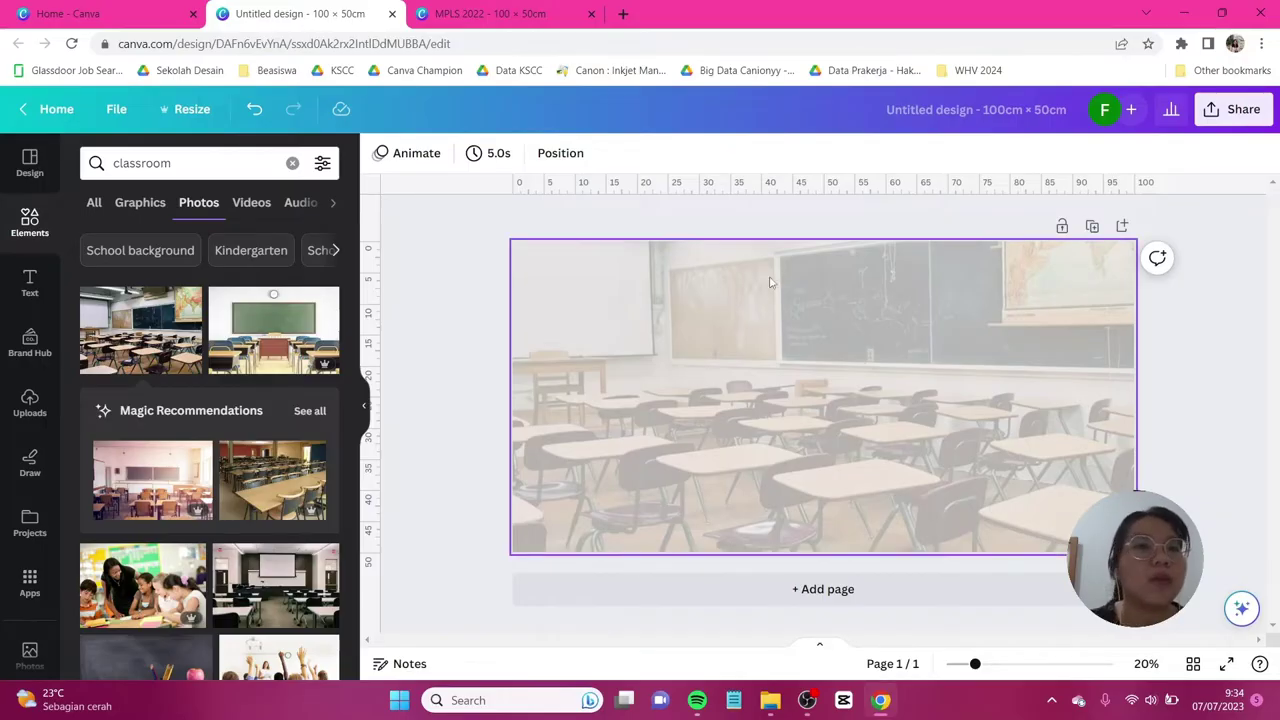
# Search Google Images for "murid sma" in a new browser tab and look through the student photos.
pyautogui.click(623, 13)
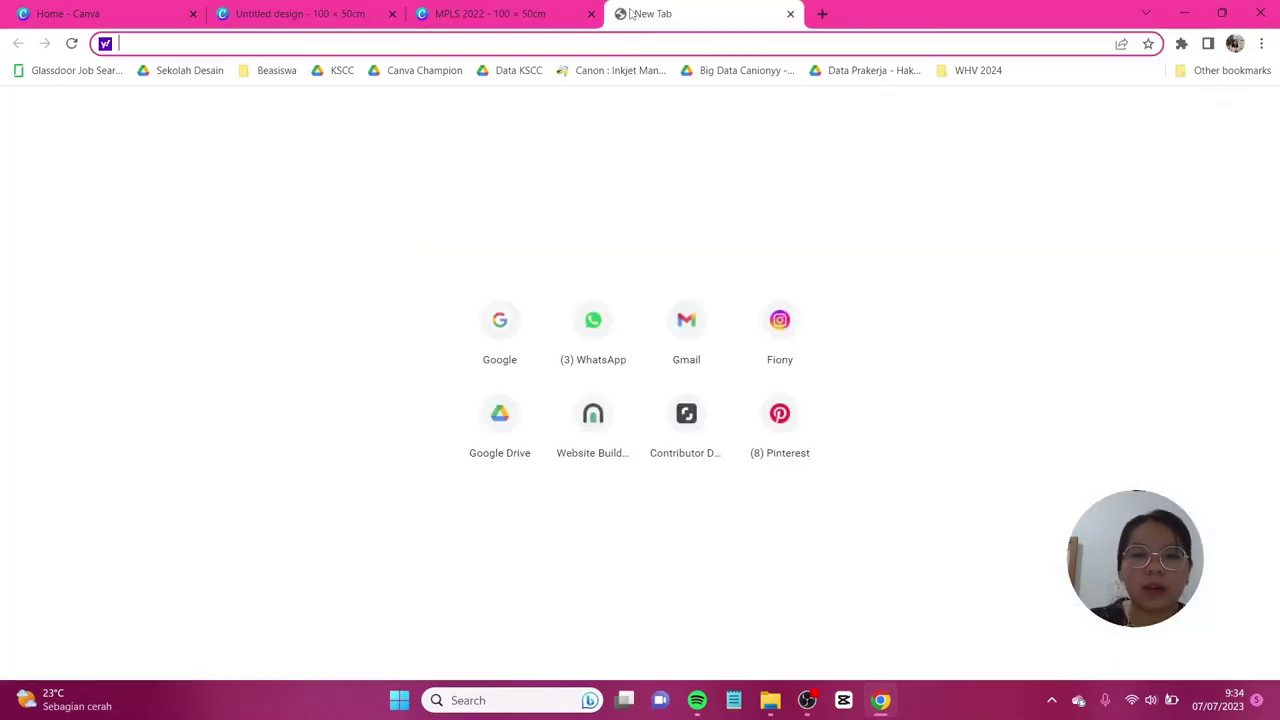
pyautogui.write('goo')
pyautogui.press('Return')
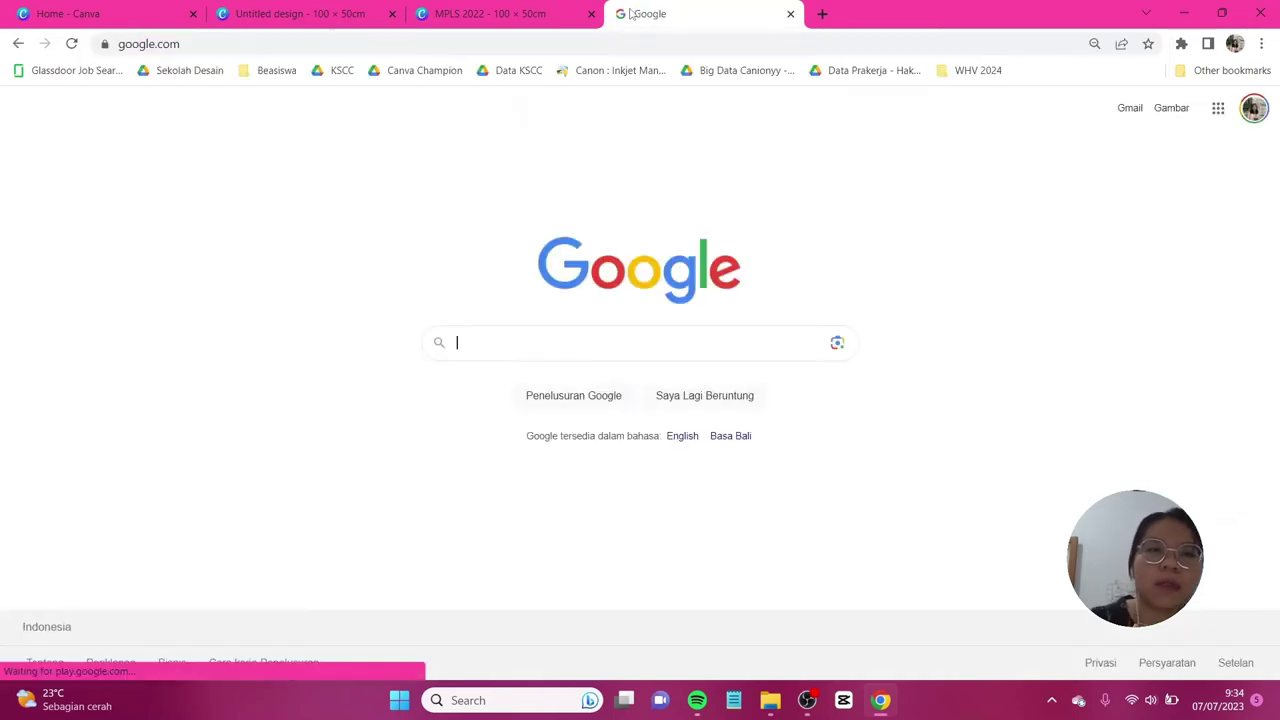
pyautogui.click(637, 340)
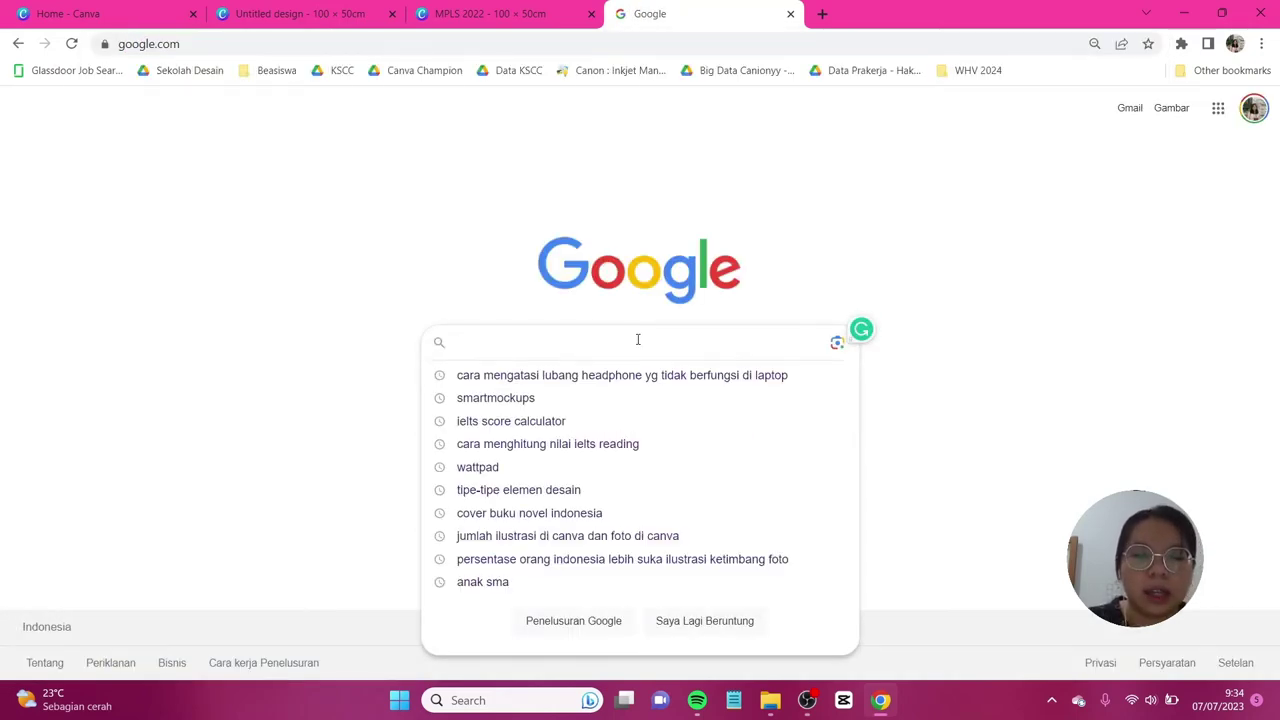
pyautogui.write('murid sma')
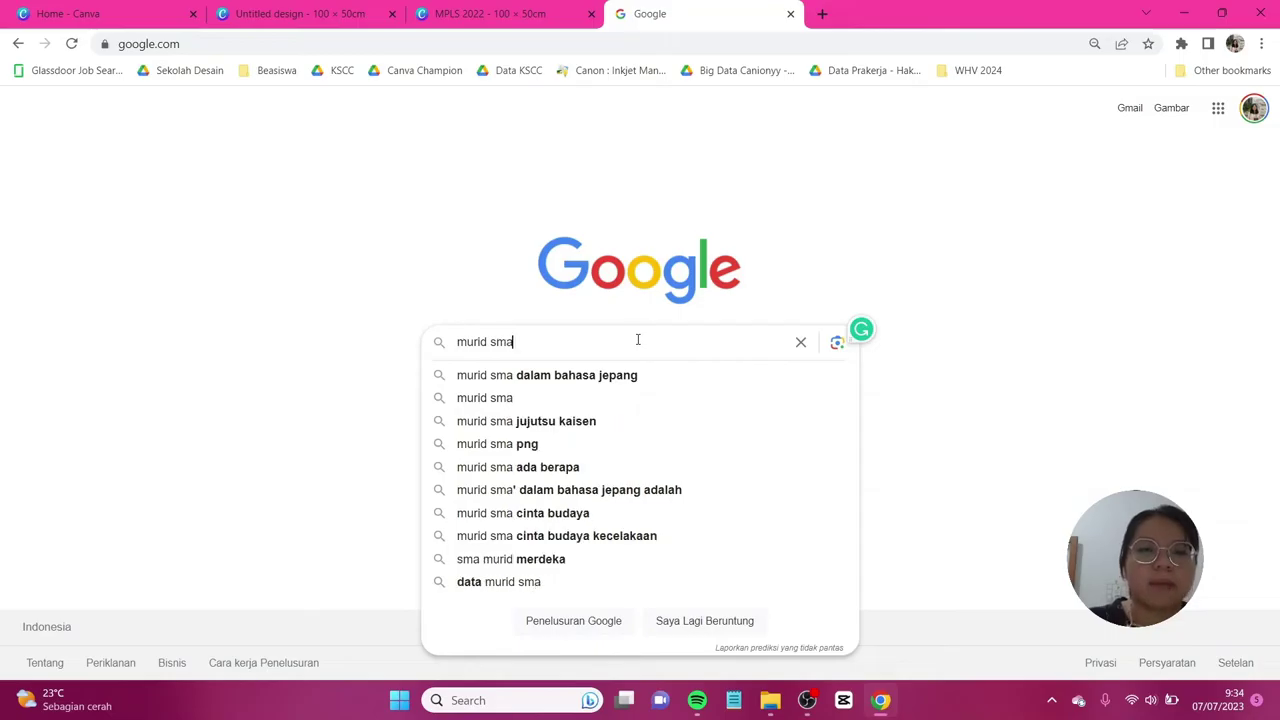
pyautogui.press('Return')
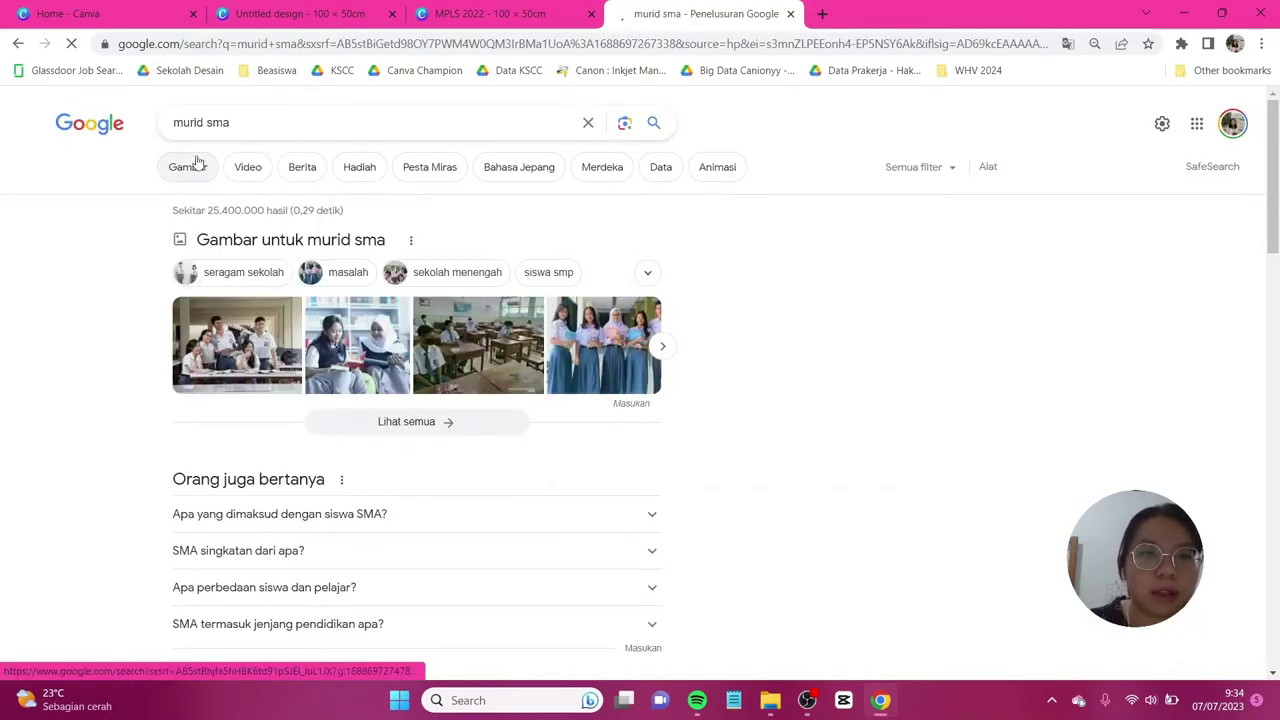
pyautogui.click(195, 176)
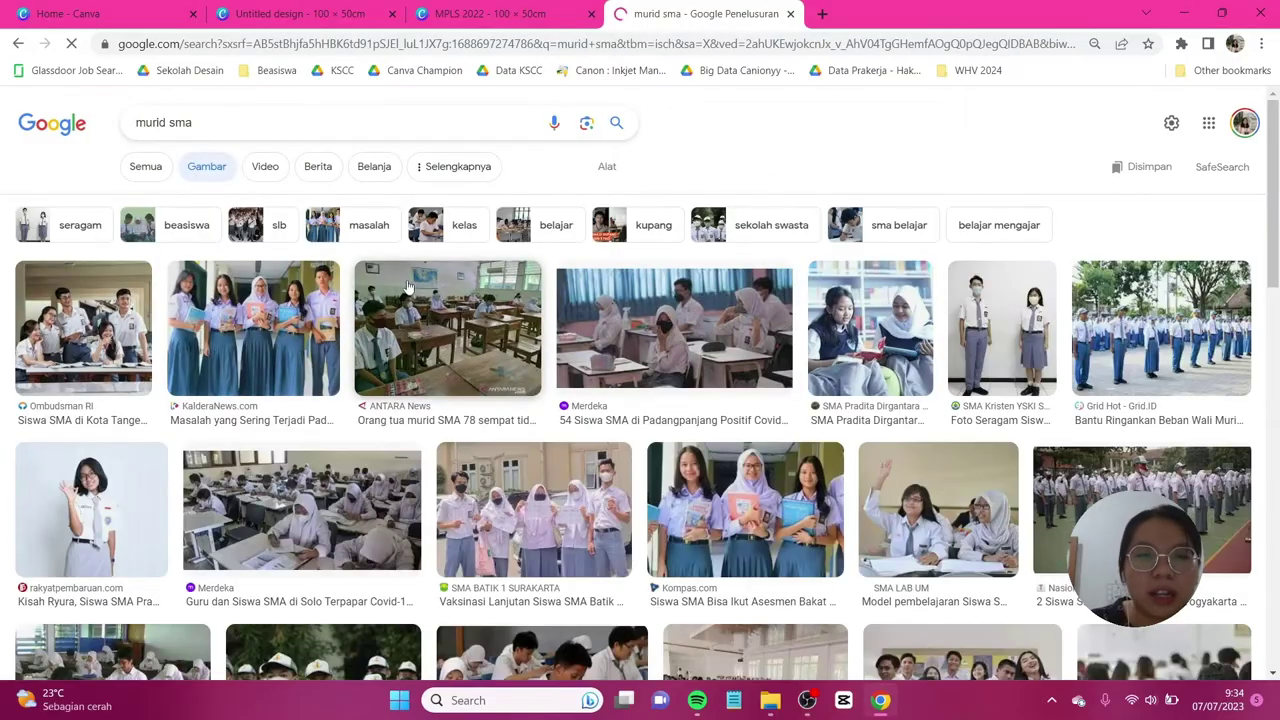
pyautogui.scroll(-3, 573, 369)
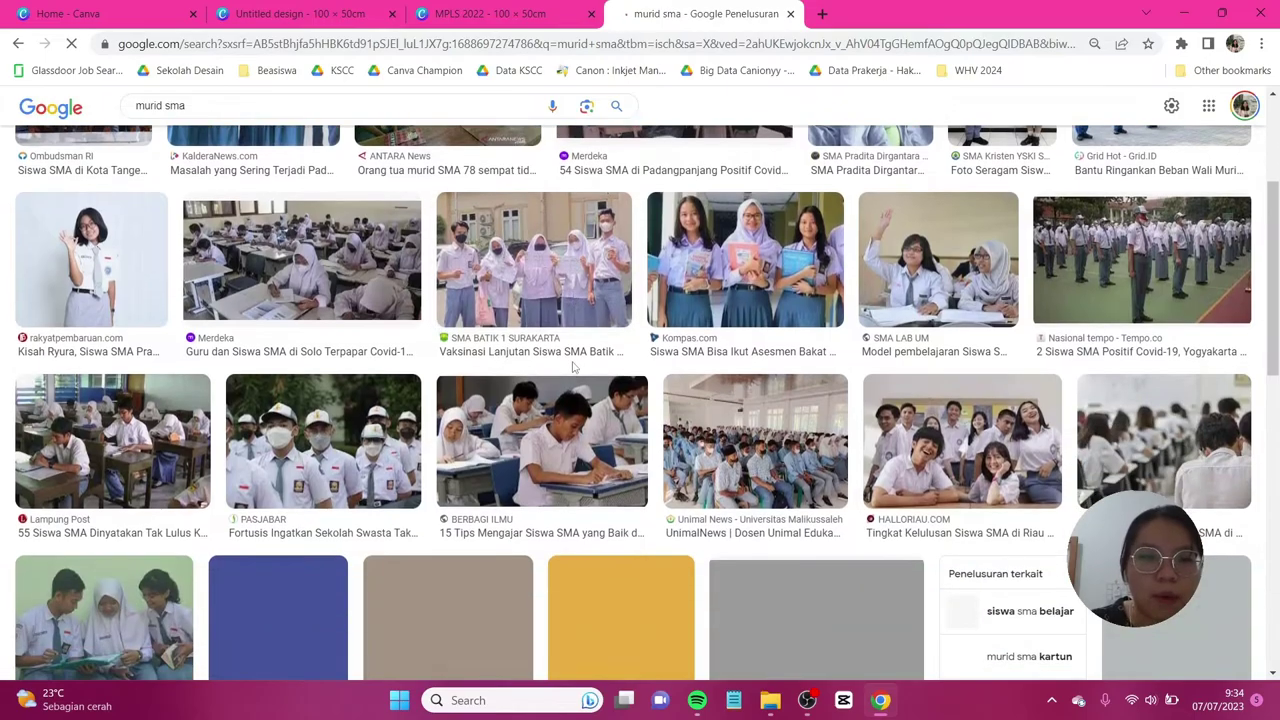
pyautogui.scroll(-2, 771, 367)
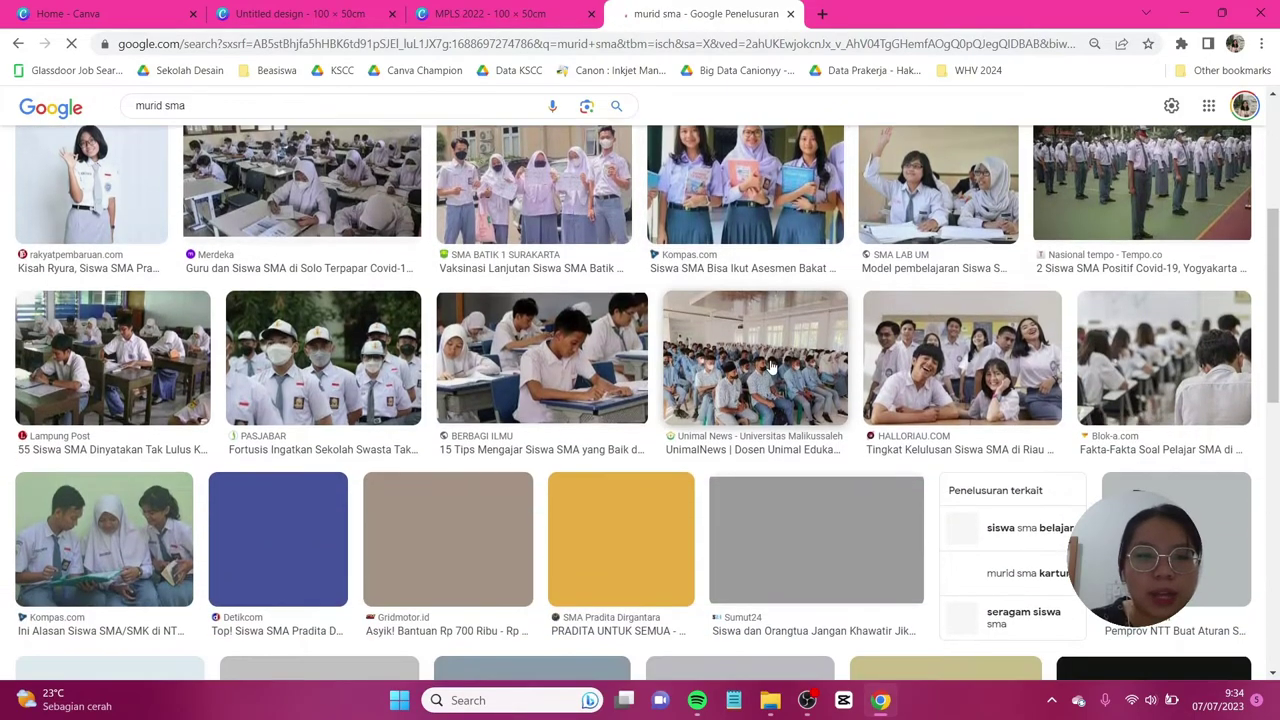
pyautogui.scroll(-1, 771, 367)
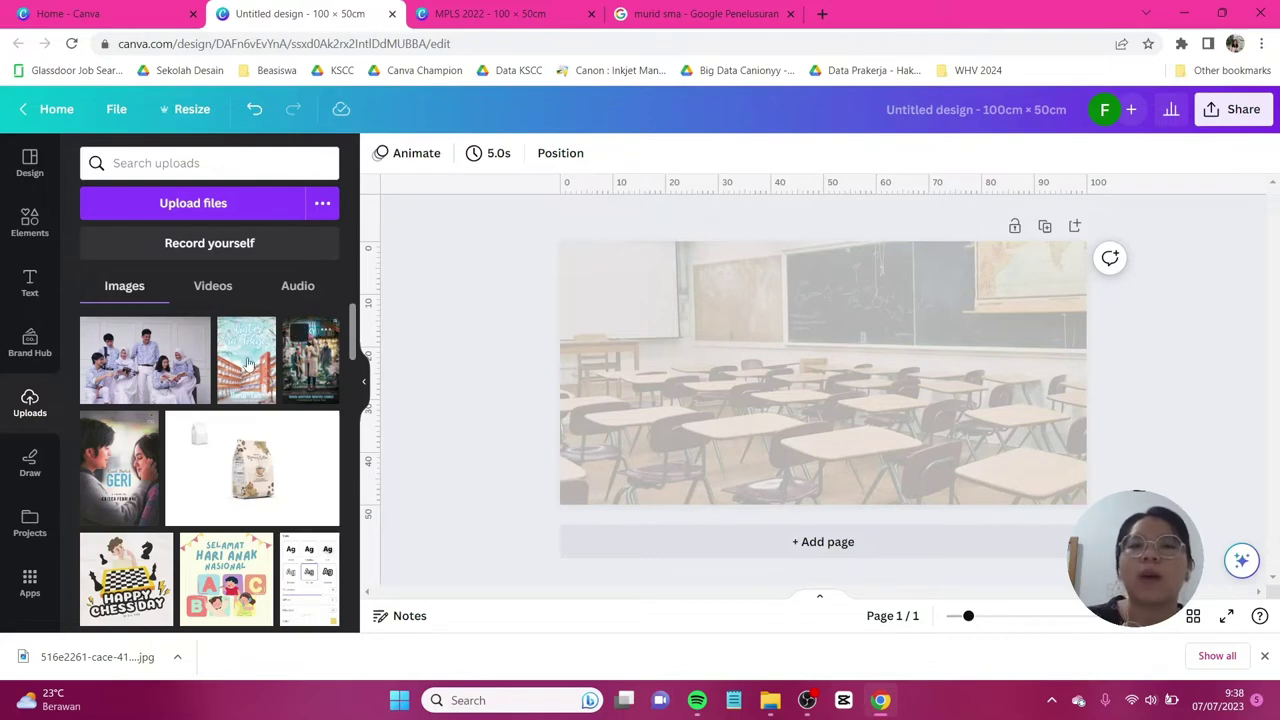
# Add the uploaded photo of five seated and standing students to the Canva page and remove its background.
pyautogui.click(167, 365)
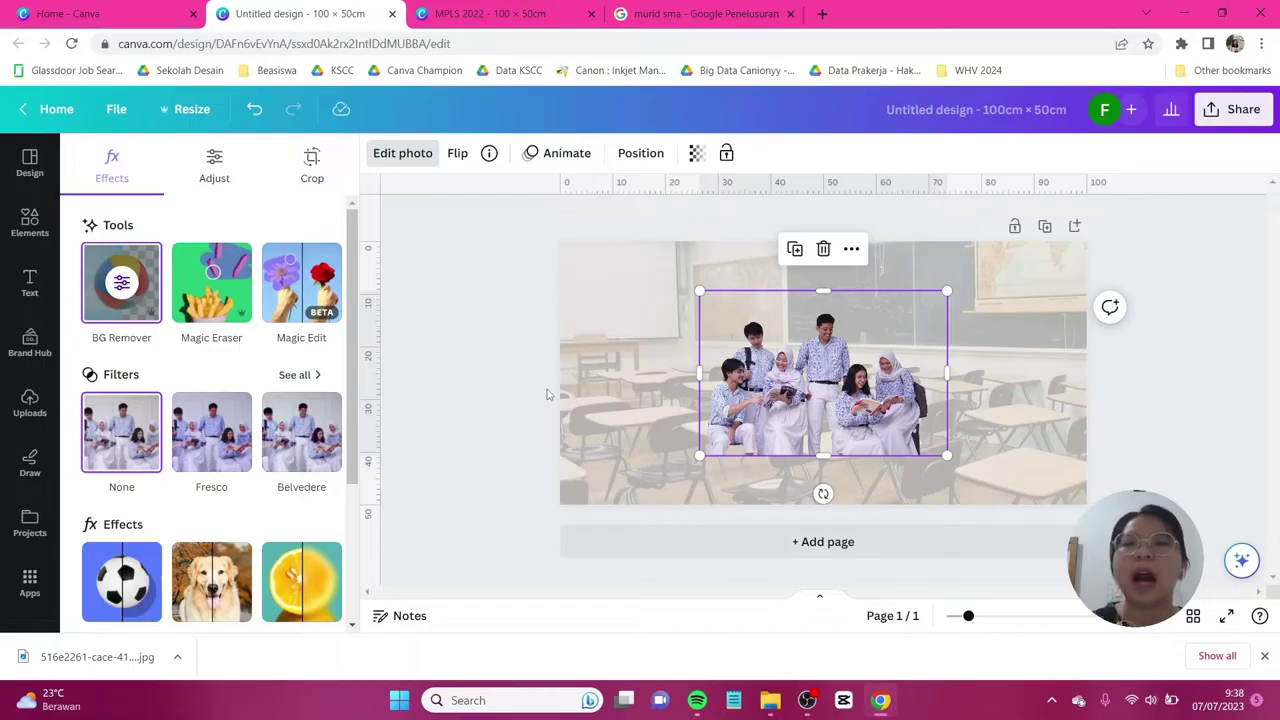
pyautogui.click(452, 323)
# Enlarge the student group cutout and move it to the lower-right corner of the page.
pyautogui.click(906, 340)
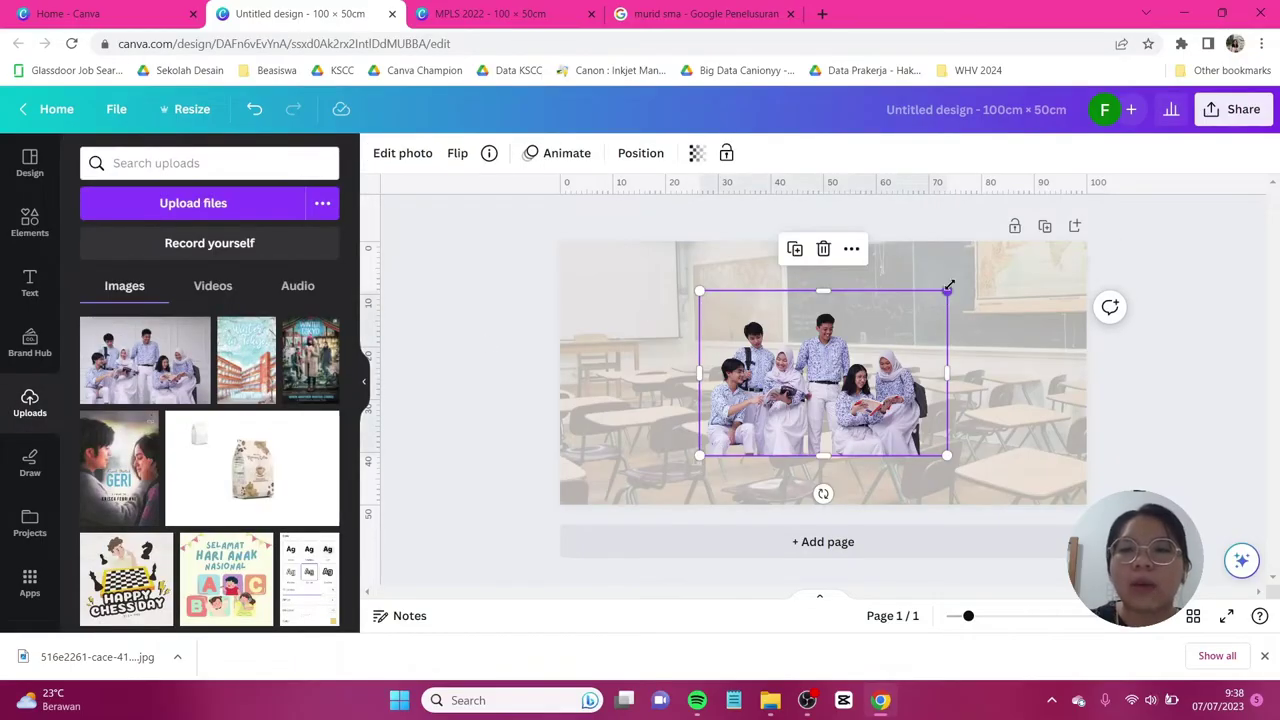
pyautogui.moveTo(948, 290); pyautogui.dragTo(1010, 243)
pyautogui.moveTo(901, 350); pyautogui.dragTo(981, 404)
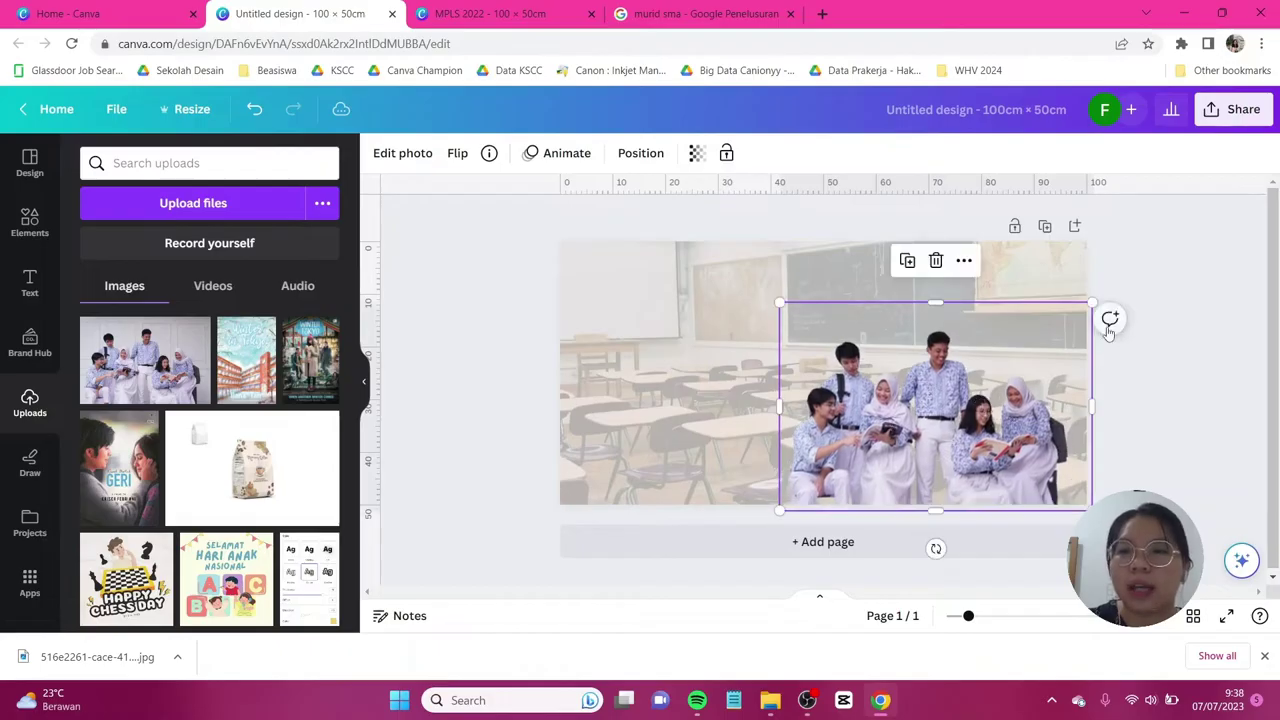
# Enlarge the student group cutout further and shift it so its frame extends past the page's right edge.
pyautogui.moveTo(1089, 303); pyautogui.dragTo(1113, 281)
pyautogui.moveTo(1079, 334); pyautogui.dragTo(1059, 334)
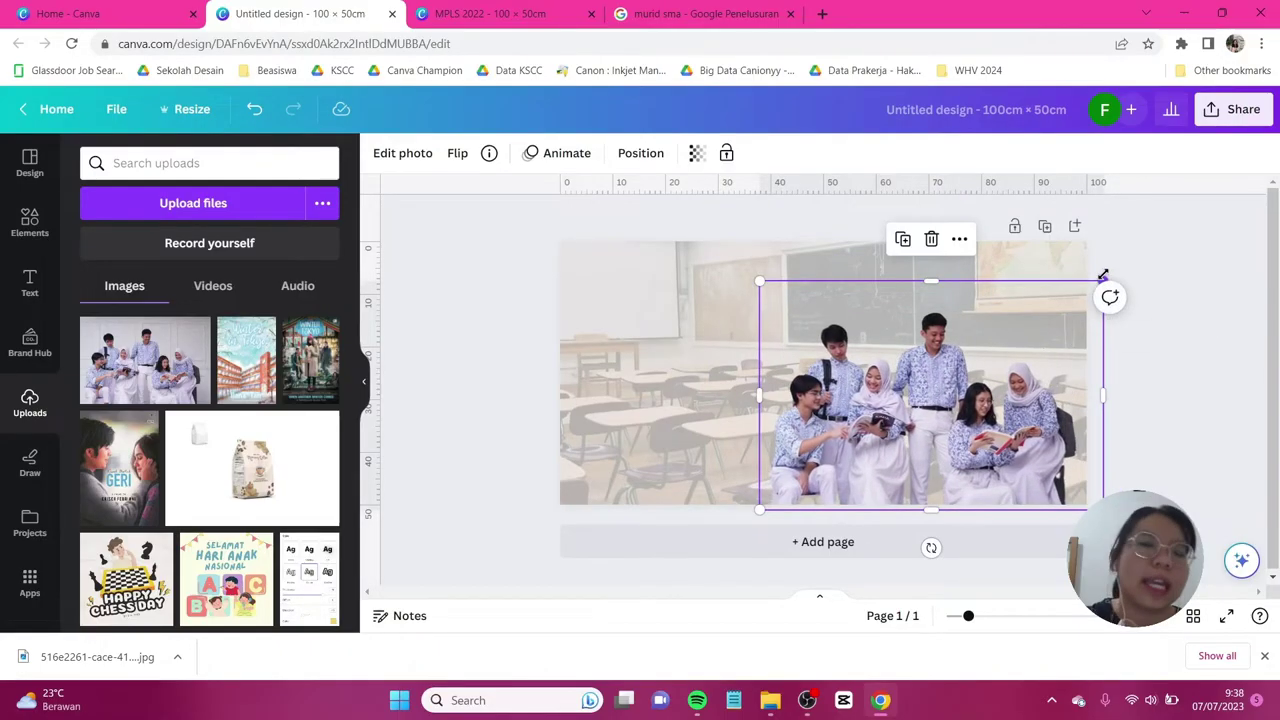
pyautogui.moveTo(1101, 275); pyautogui.dragTo(1118, 268)
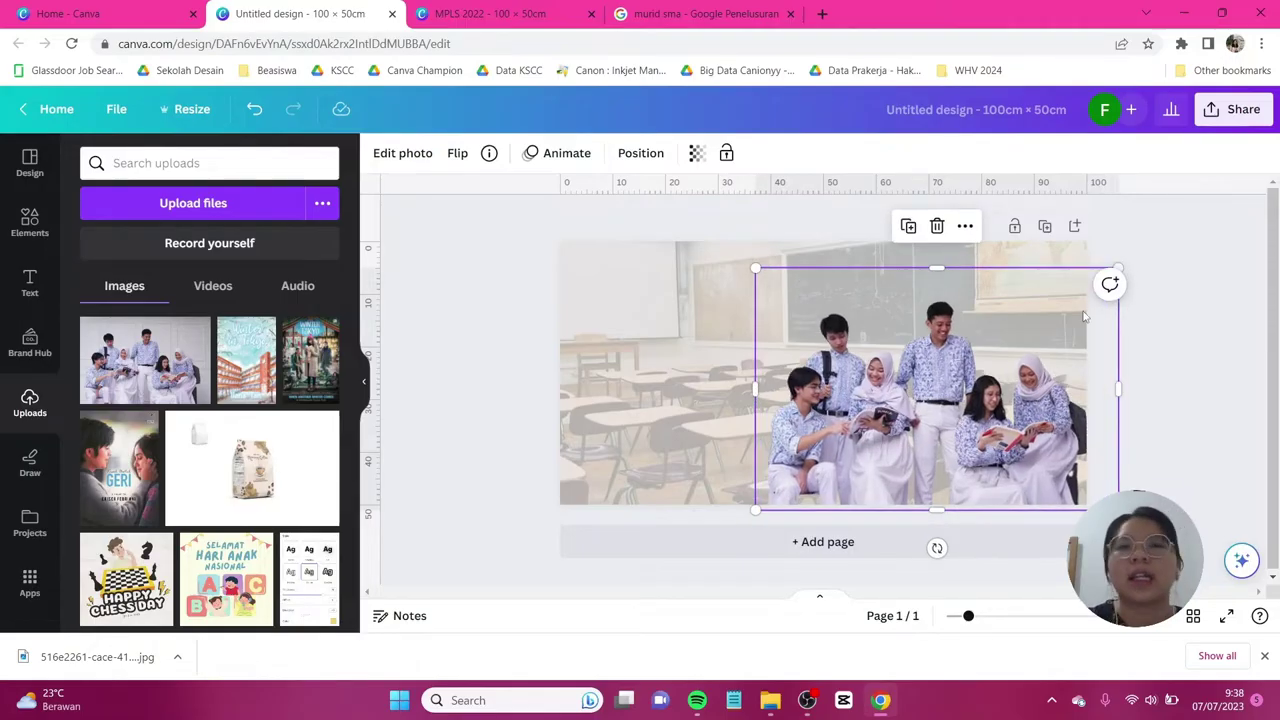
# Apply the Outline shadow effect to the student cutout and set its size to 31.
pyautogui.click(402, 153)
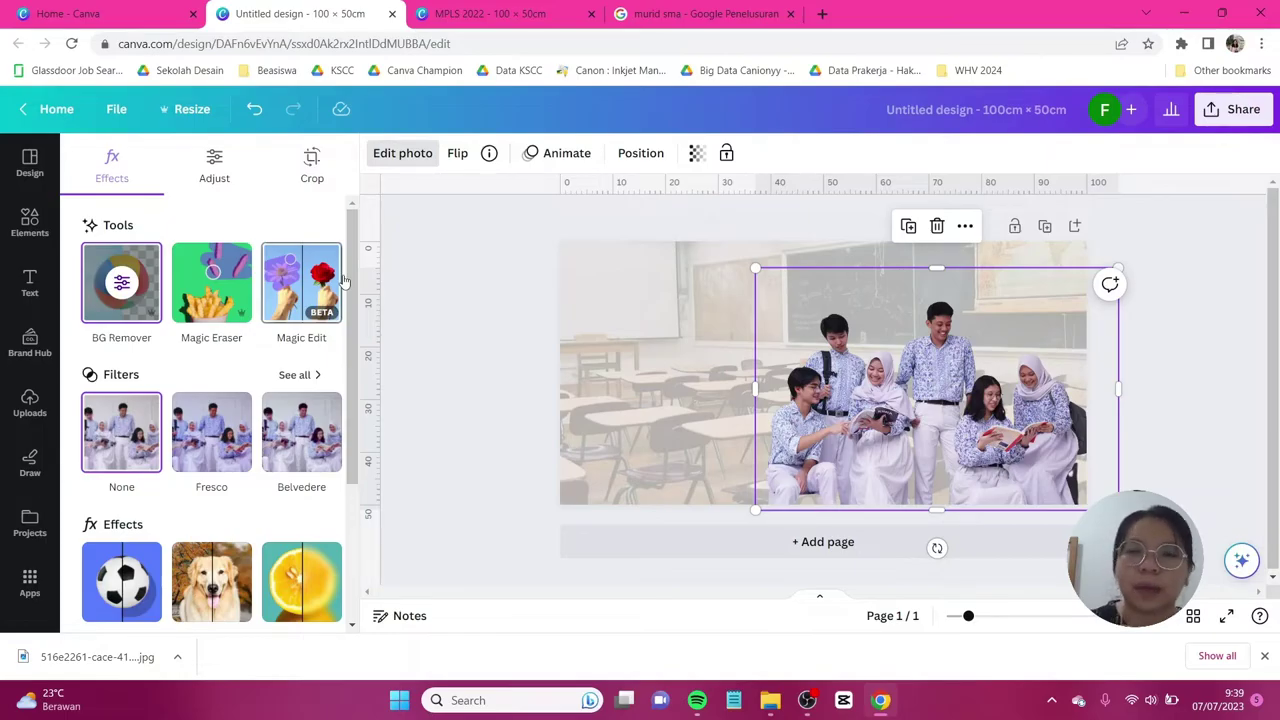
pyautogui.scroll(-3, 107, 424)
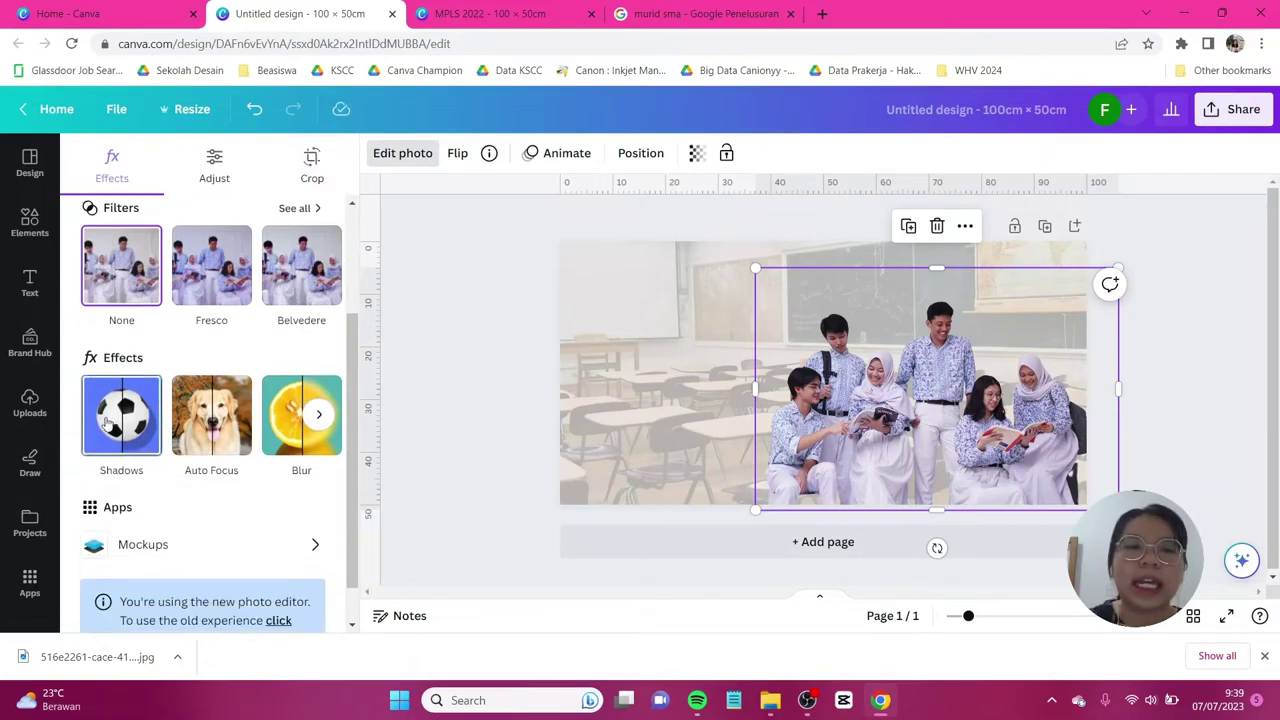
pyautogui.click(107, 421)
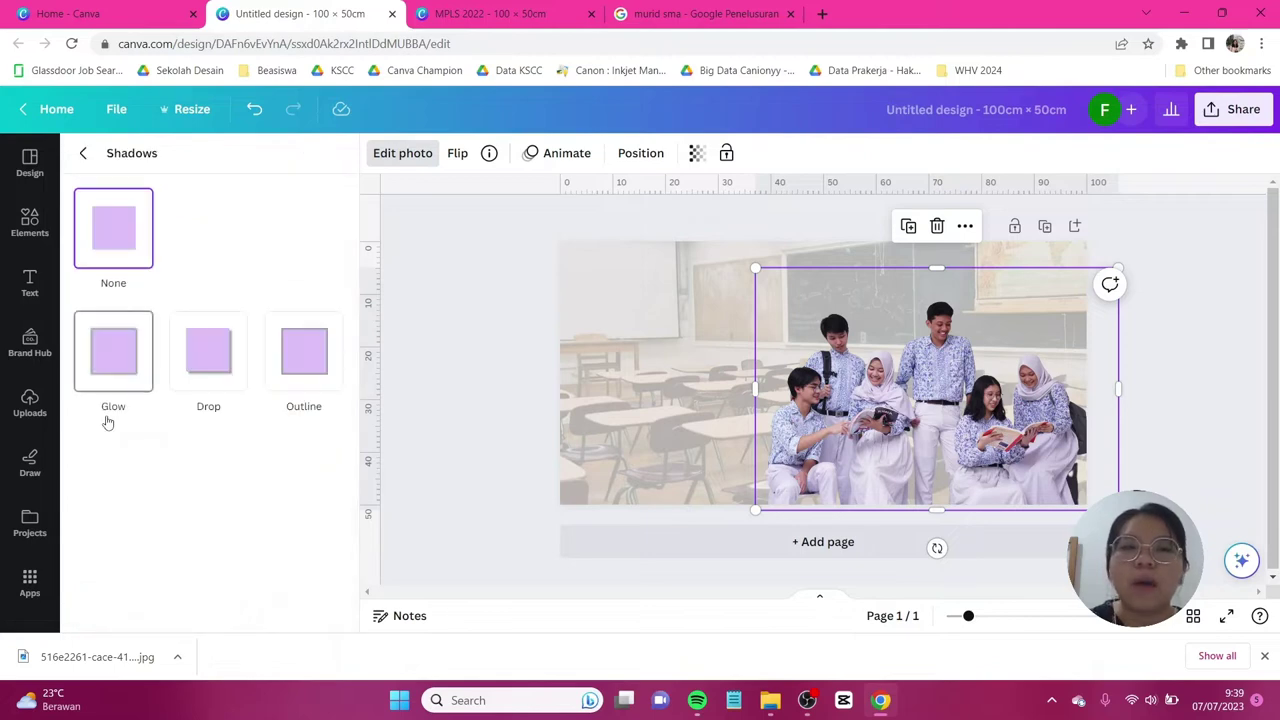
pyautogui.click(304, 359)
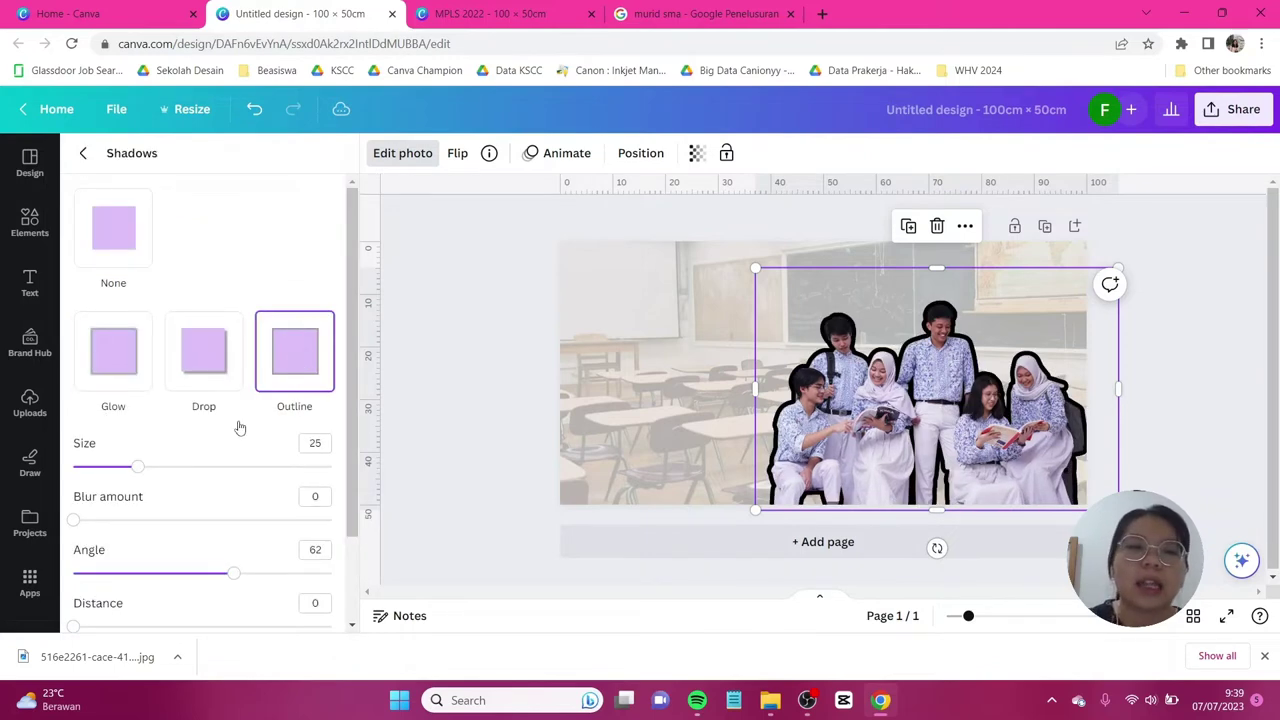
pyautogui.moveTo(146, 469)
pyautogui.mouseDown()
pyautogui.moveTo(190, 466)
pyautogui.moveTo(152, 466)
pyautogui.mouseUp()
pyautogui.scroll(-2, 181, 440)
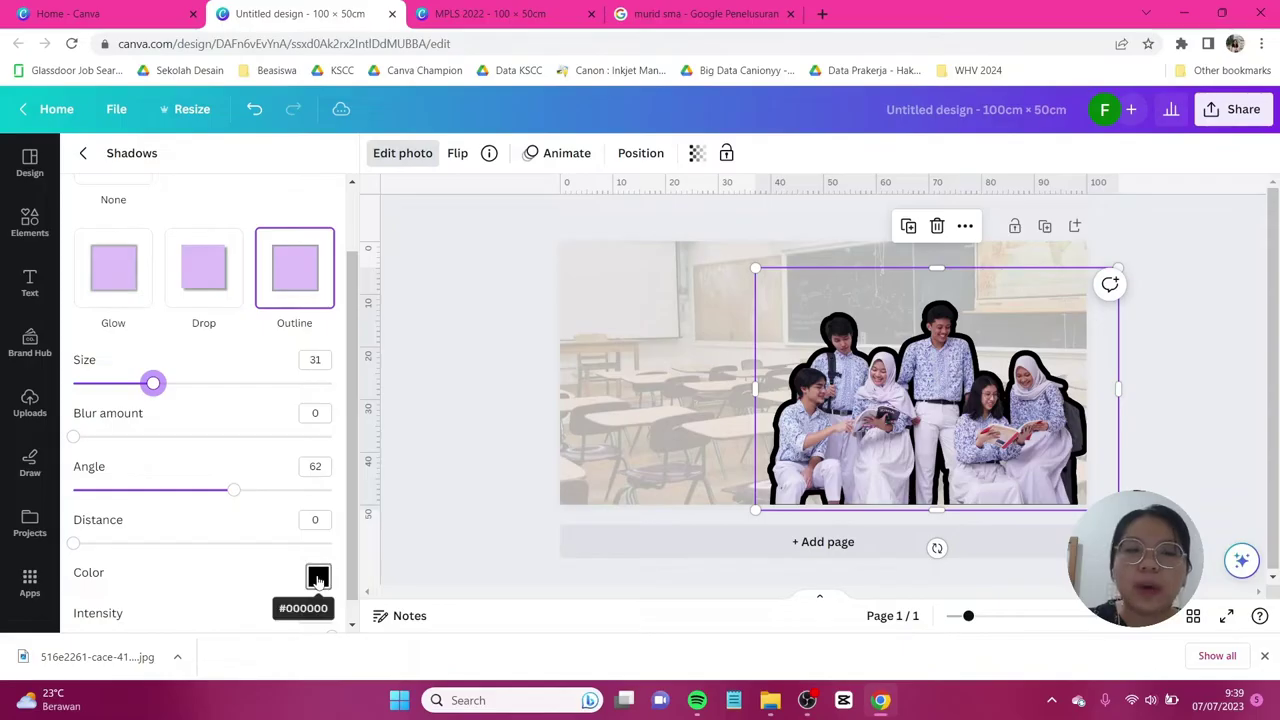
# Colour the students' outline #695F51 and shift the cutout closer to the page's right edge.
pyautogui.click(318, 578)
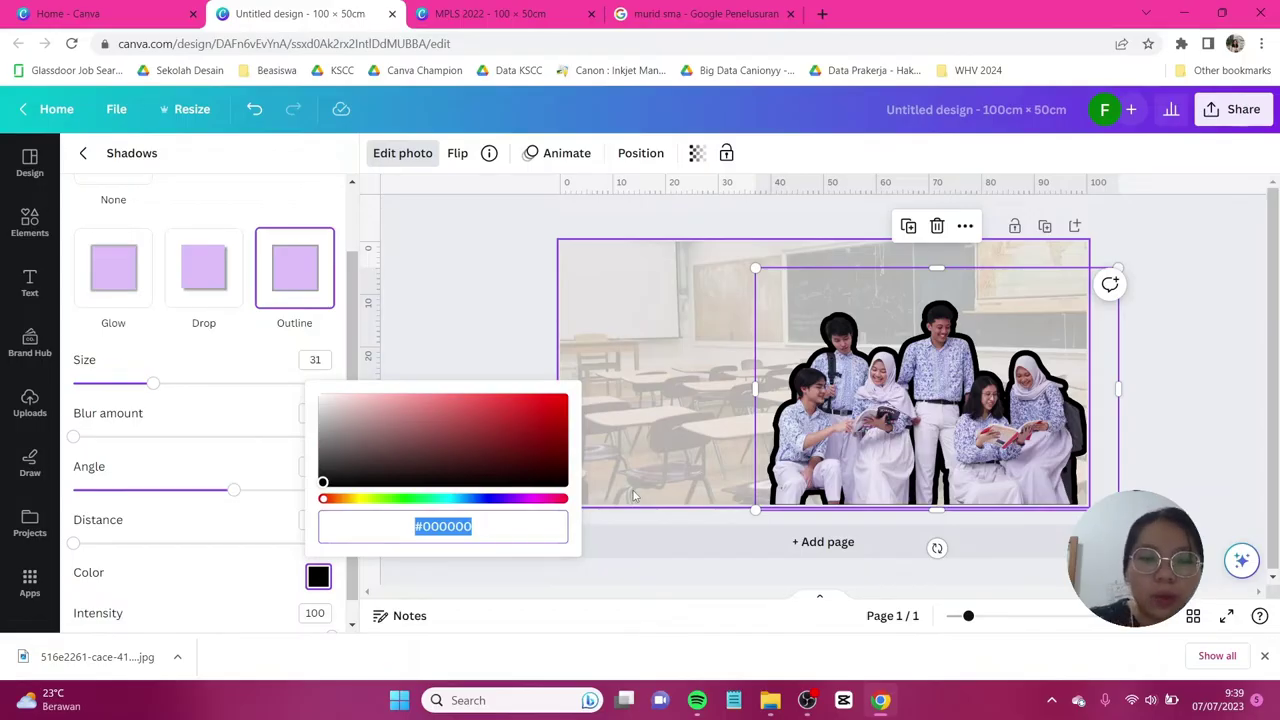
pyautogui.write('#6')
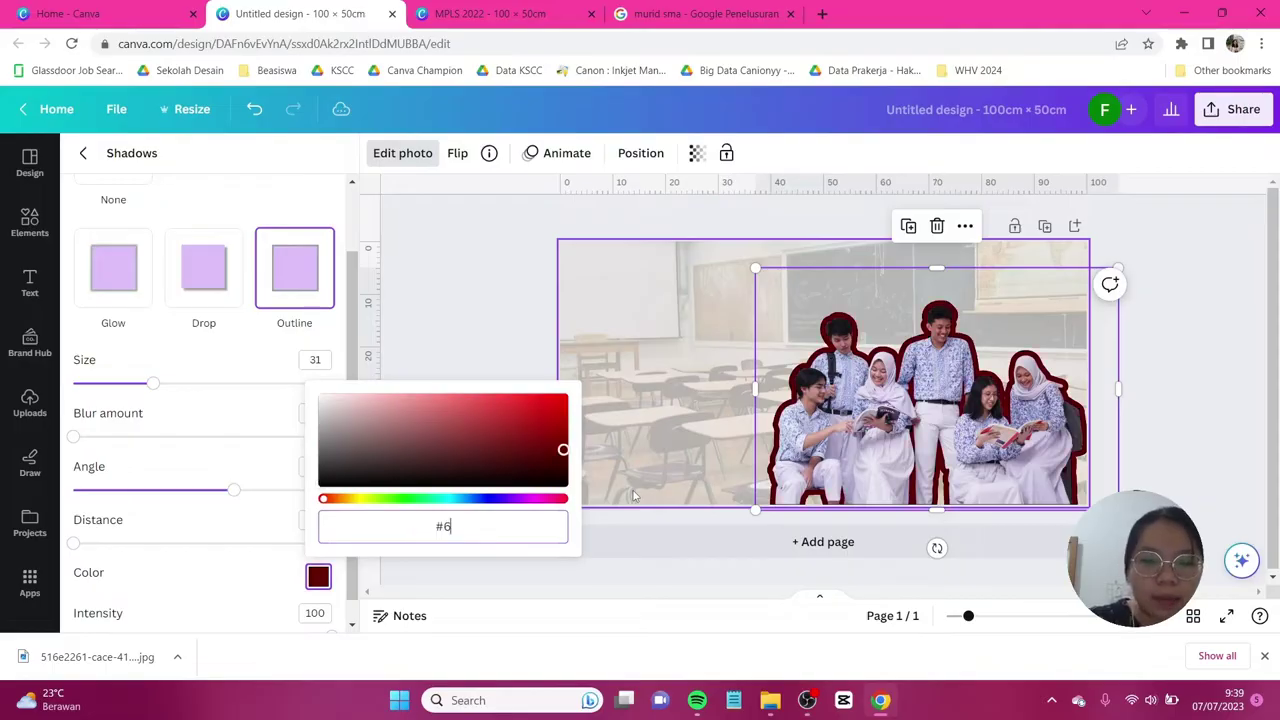
pyautogui.write('95F')
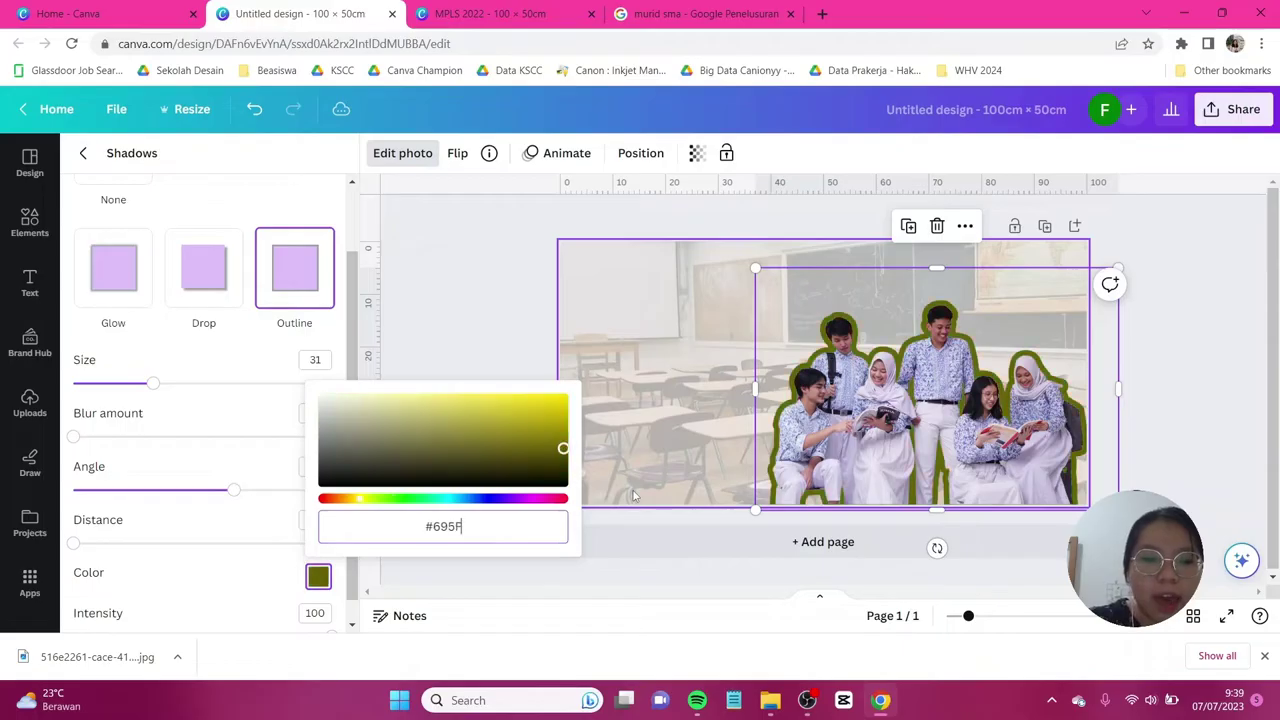
pyautogui.write('51')
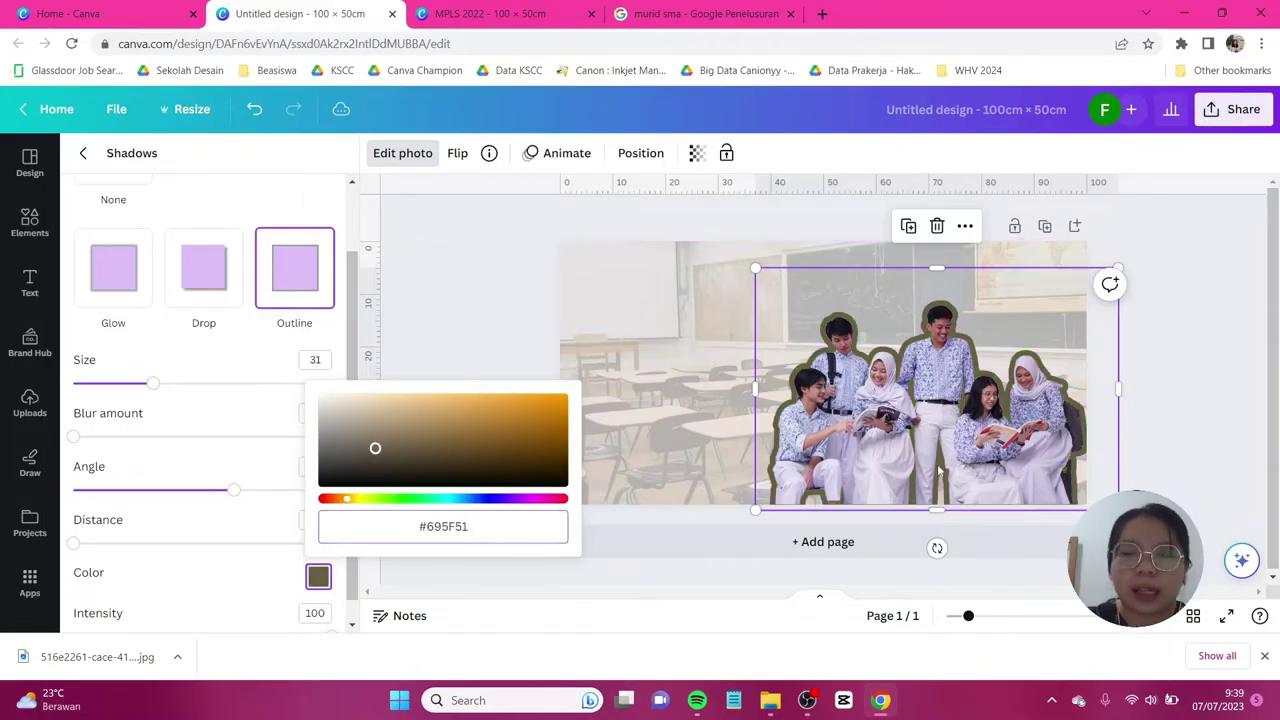
pyautogui.scroll(-1, 263, 571)
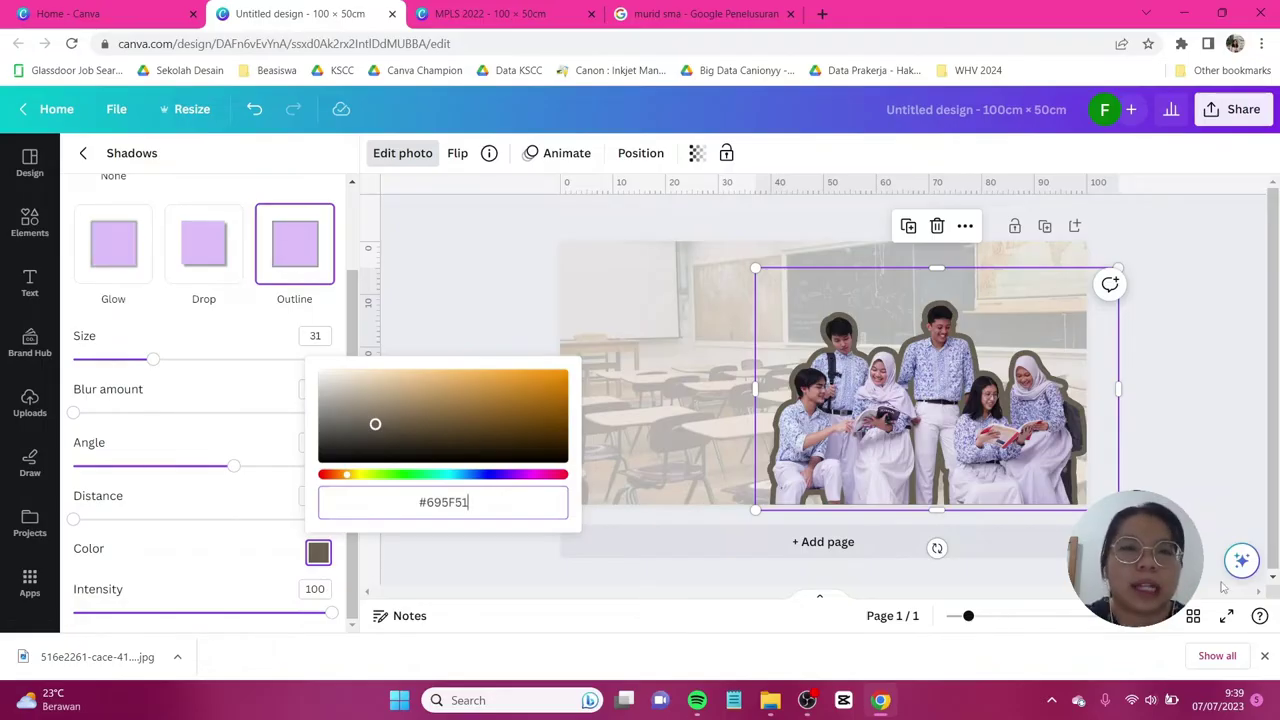
pyautogui.hotkey('ctrl', 'z')
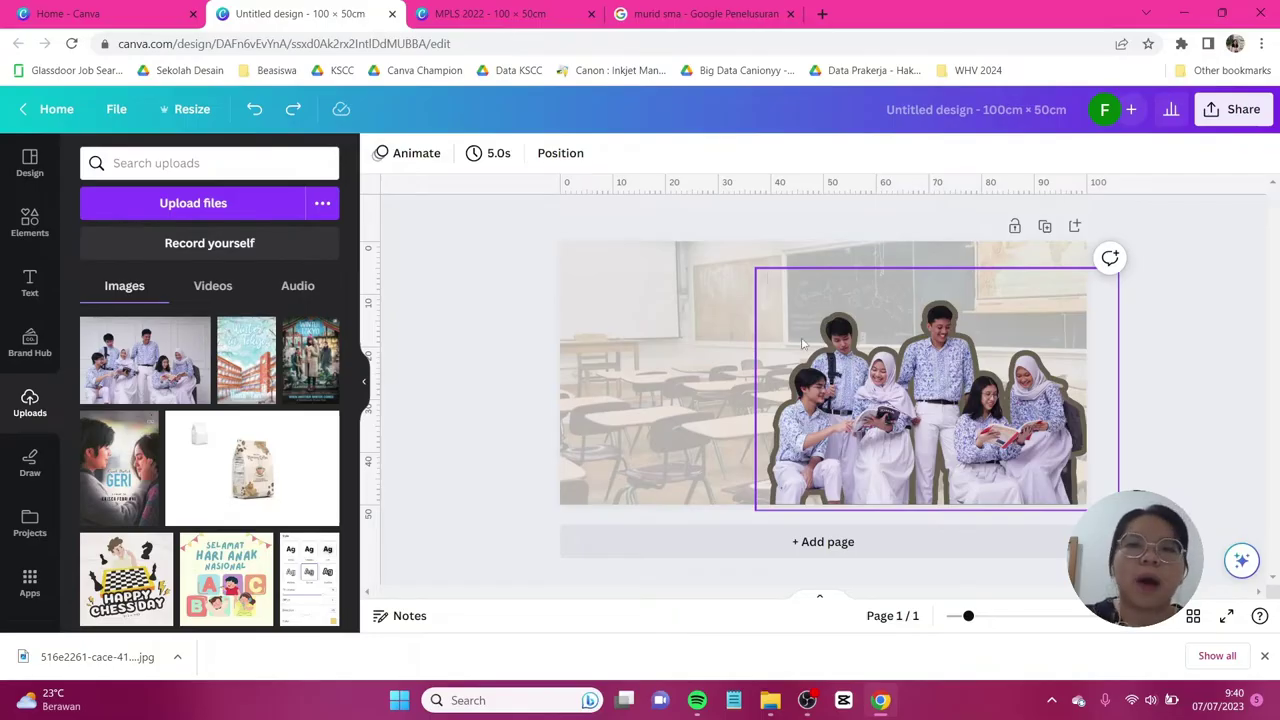
pyautogui.moveTo(843, 378)
pyautogui.mouseDown()
pyautogui.moveTo(878, 352)
pyautogui.moveTo(860, 372)
pyautogui.moveTo(832, 368)
pyautogui.moveTo(847, 381)
pyautogui.mouseUp()
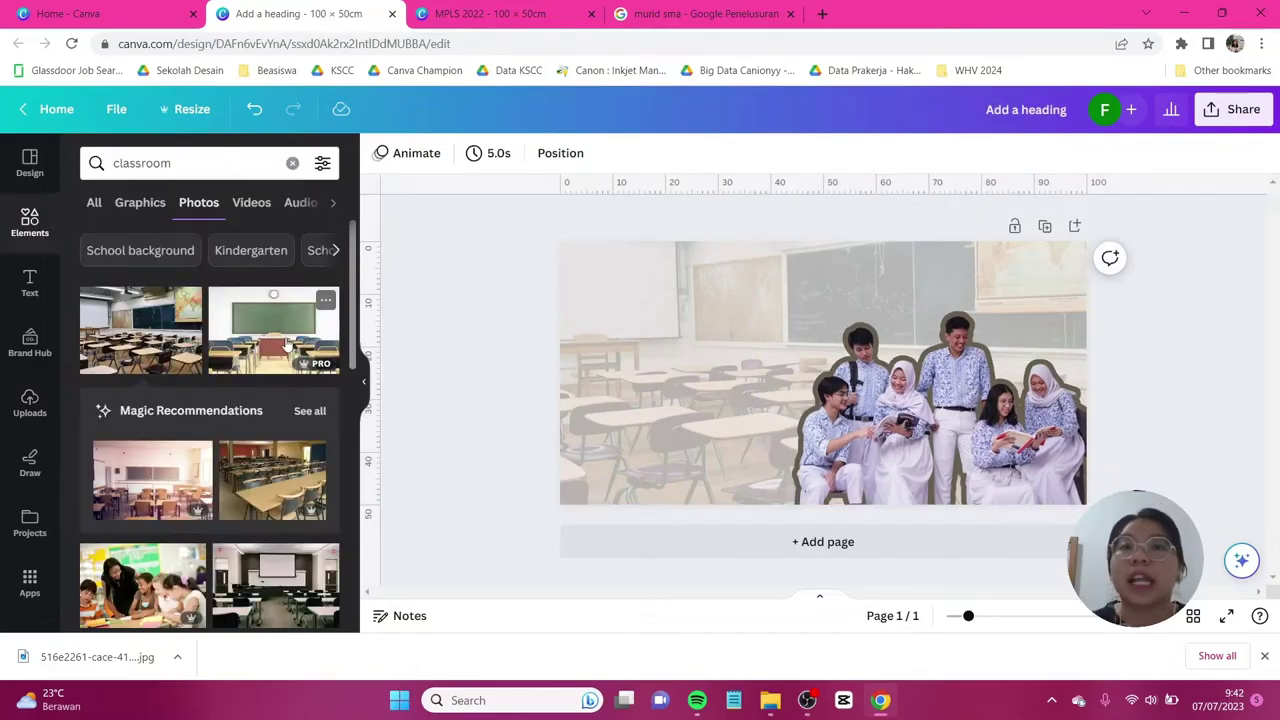
# Add a heading to the page and replace its placeholder text with "MPLS 2023".
pyautogui.click(8, 287)
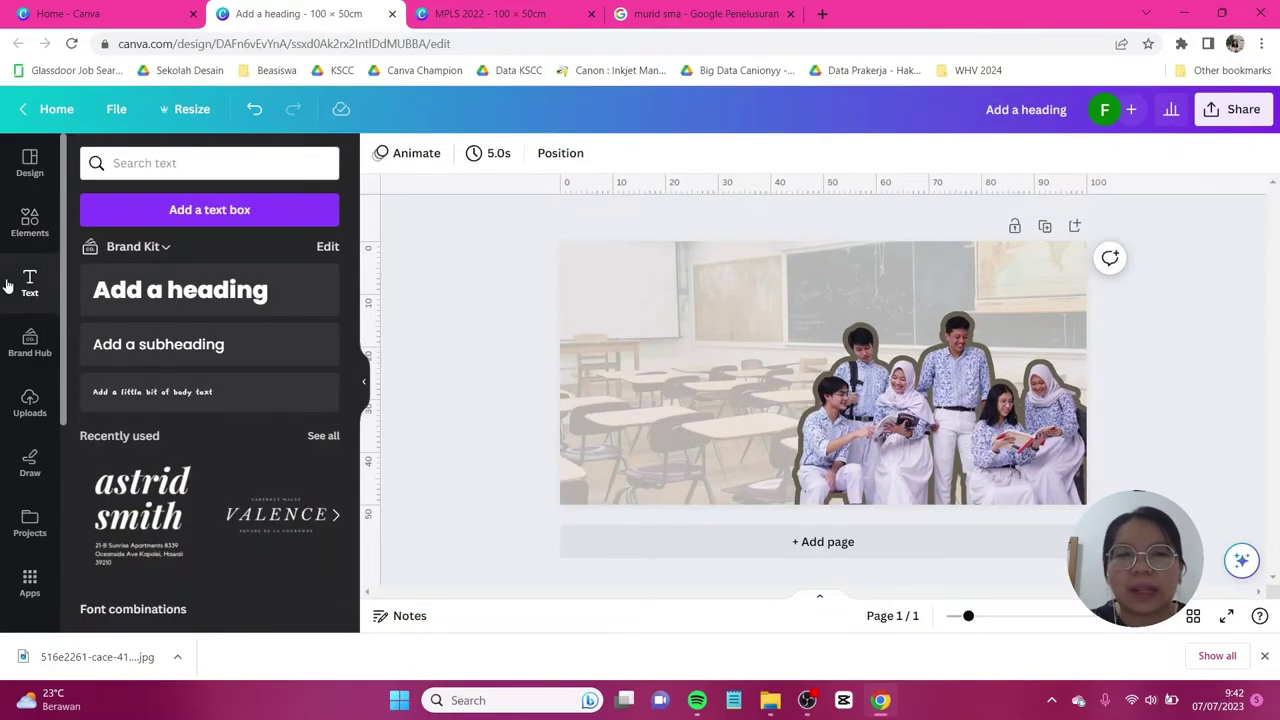
pyautogui.click(203, 300)
pyautogui.press('capslock')
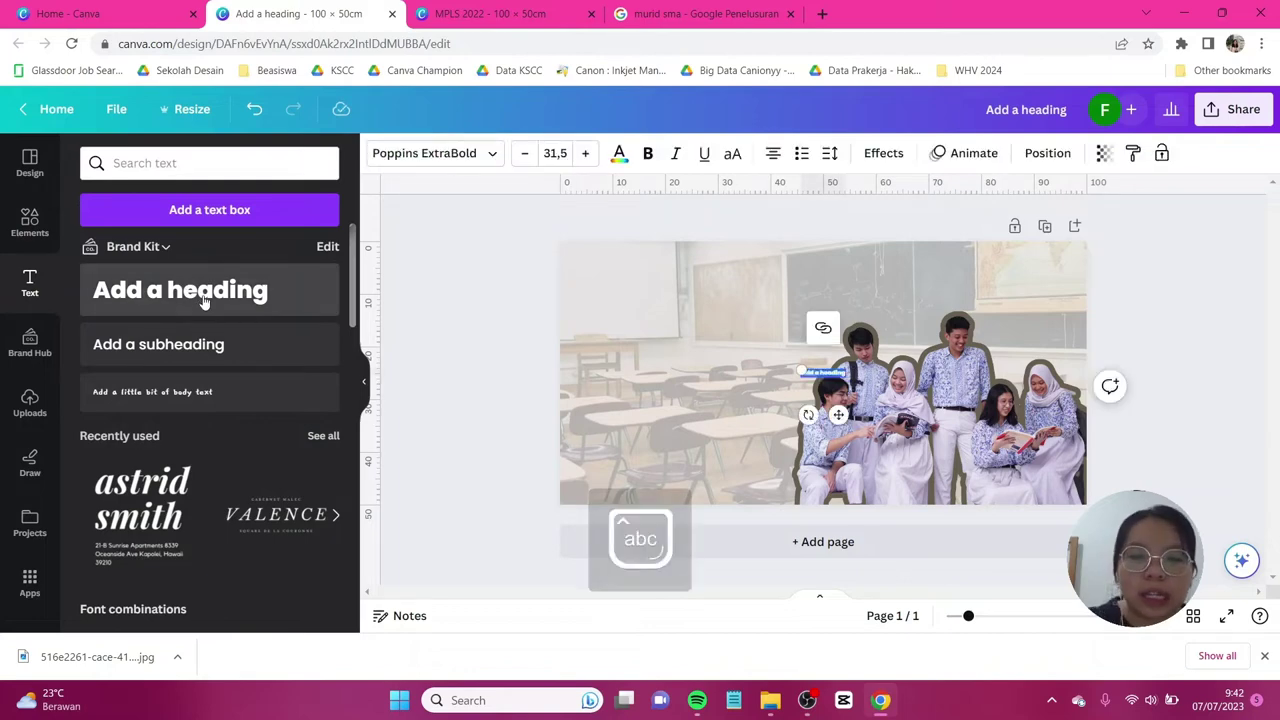
pyautogui.press('BackSpace')
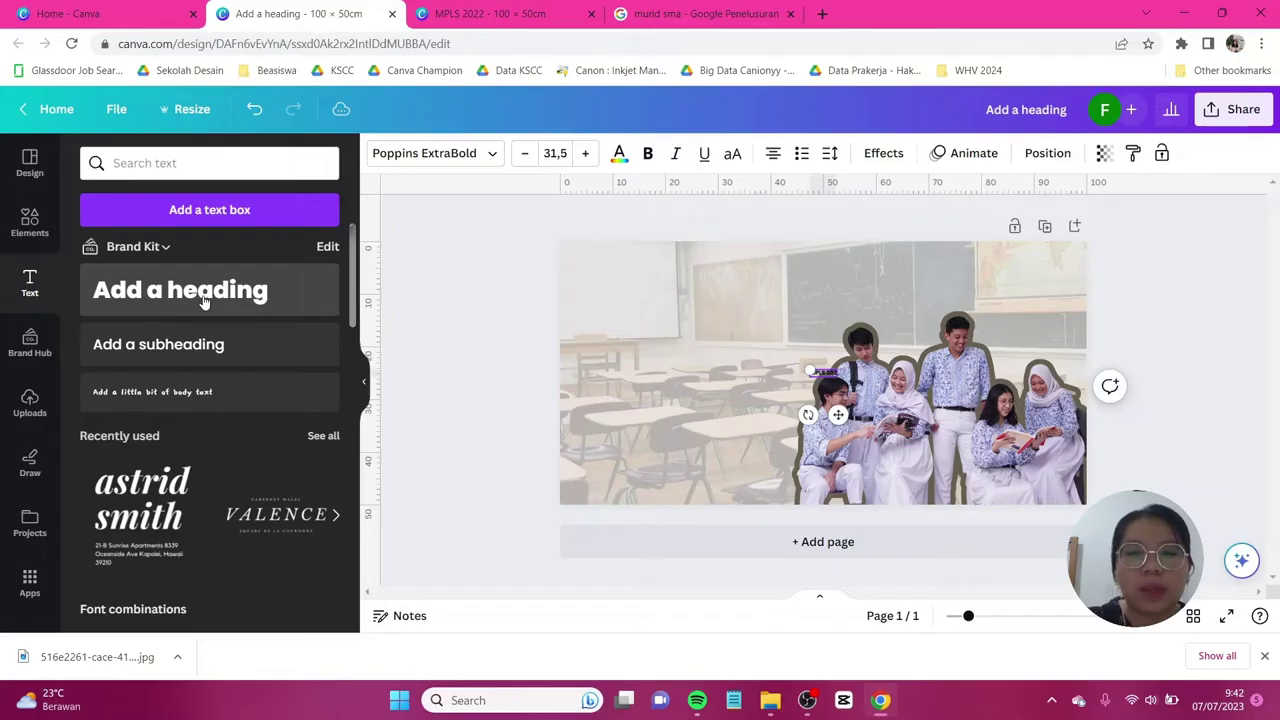
# Change the "MPLS 2023" heading's font to Montserrat ExtraBold.
pyautogui.click(420, 153)
pyautogui.click(199, 221)
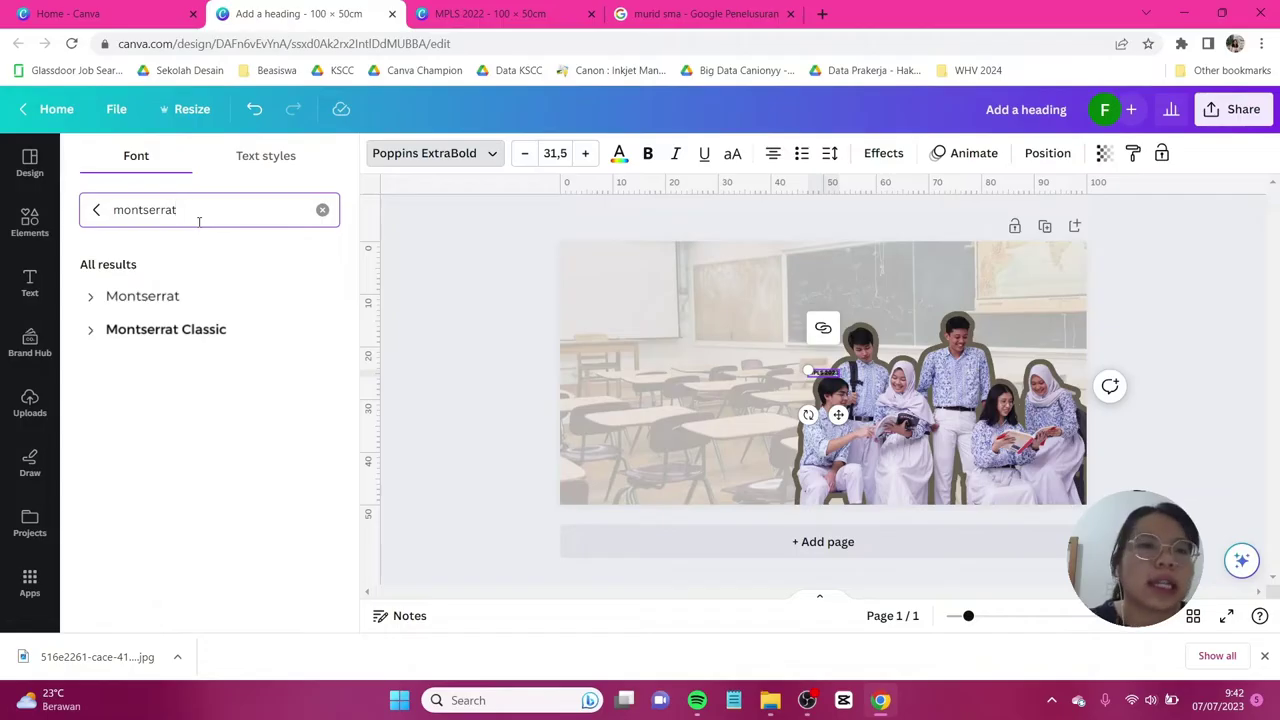
pyautogui.click(91, 298)
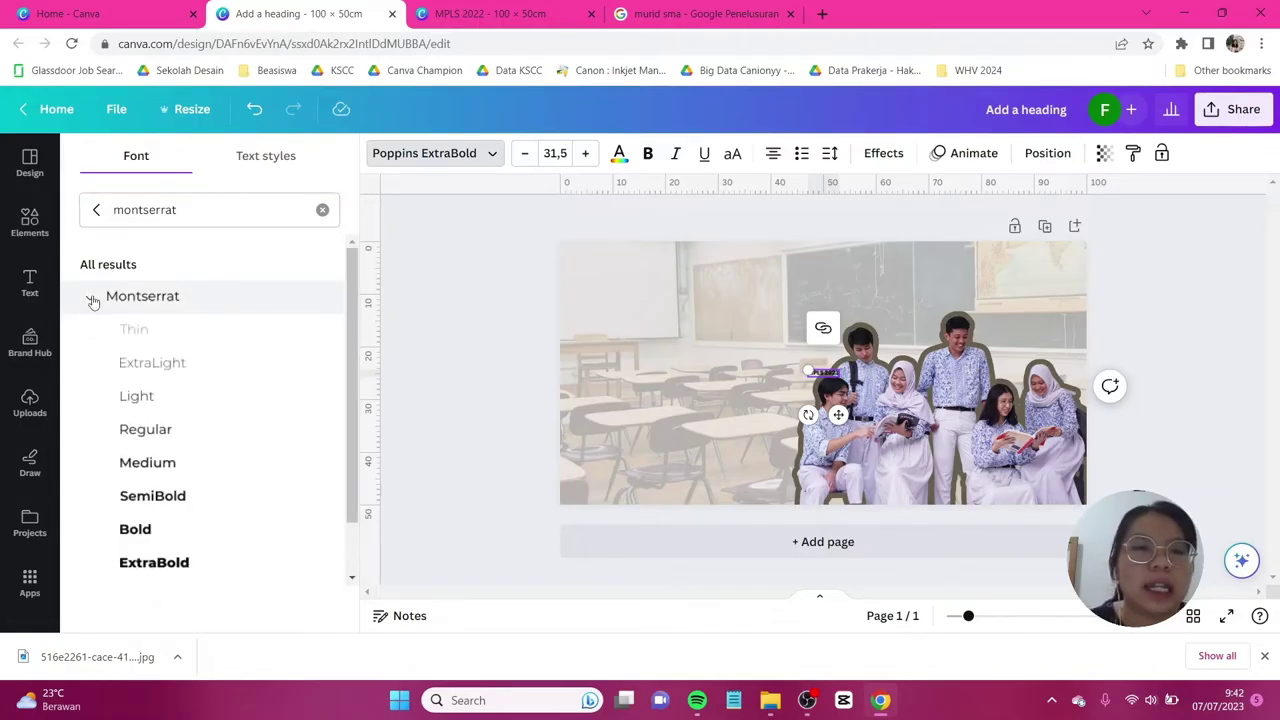
pyautogui.click(153, 566)
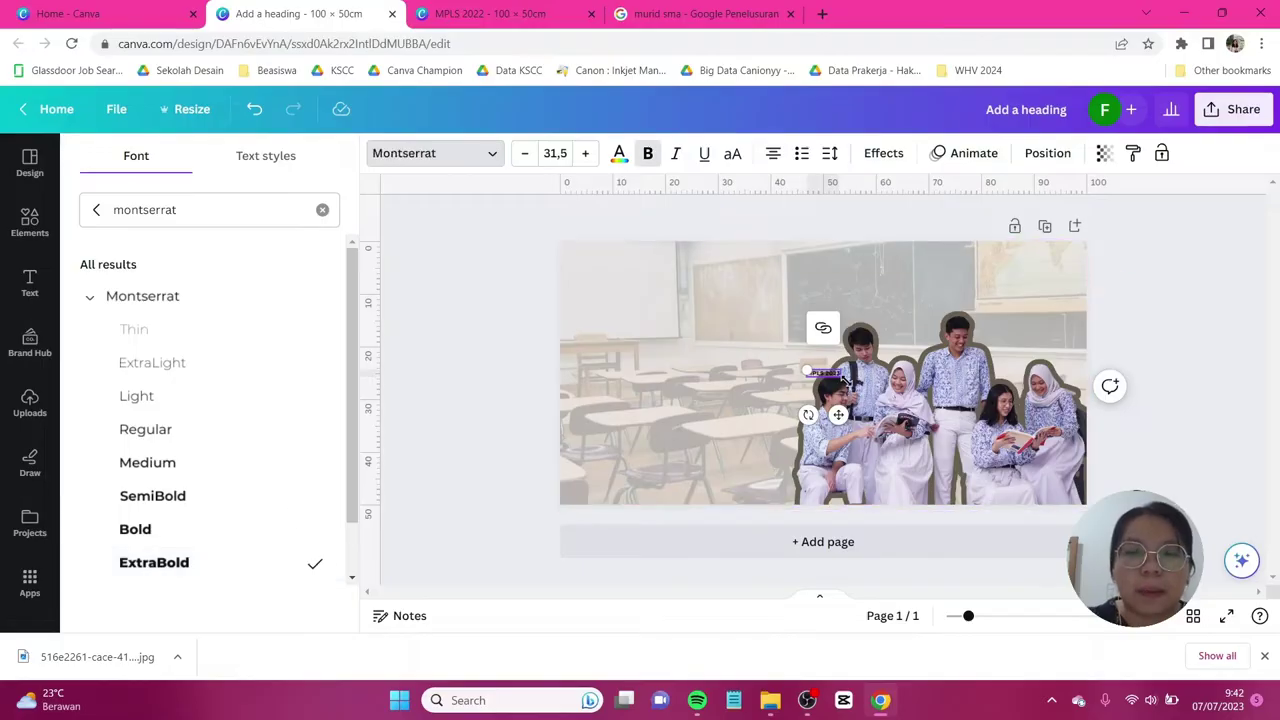
# Resize the "MPLS 2023" heading to font size 230, place it on the page's left half, and nudge the students right to clear it.
pyautogui.moveTo(845, 379); pyautogui.dragTo(1091, 477)
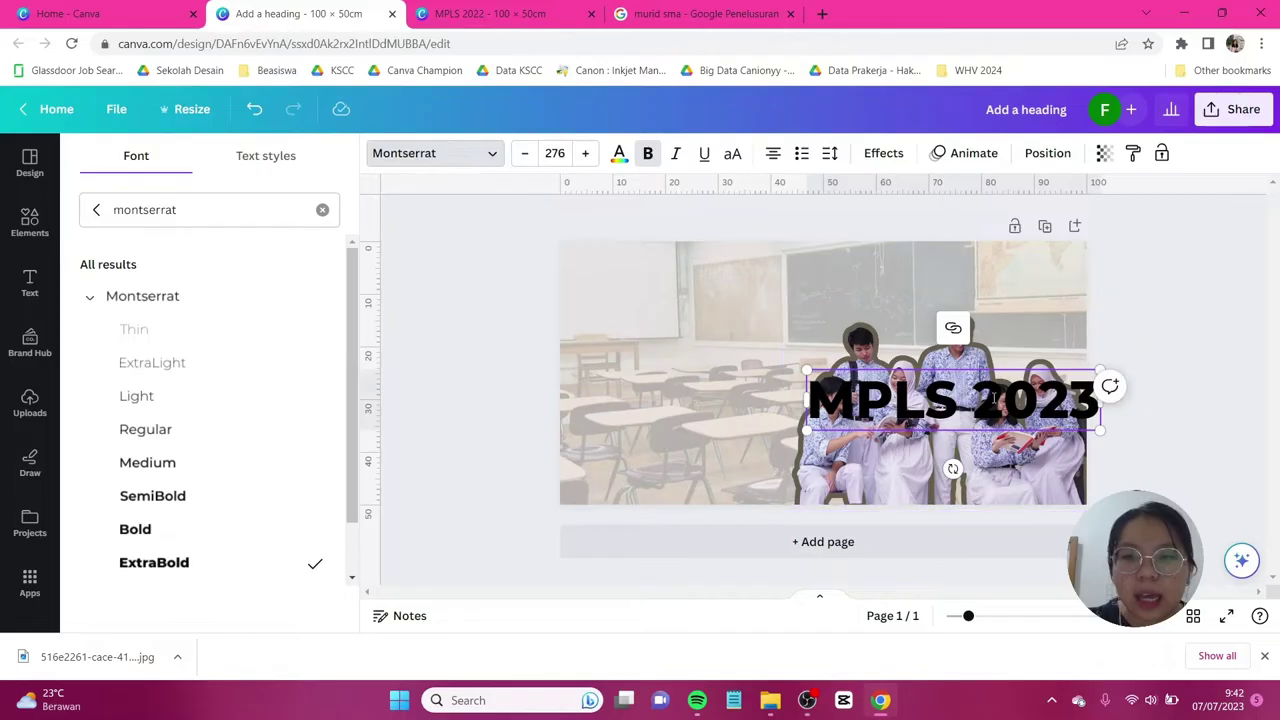
pyautogui.moveTo(950, 400); pyautogui.dragTo(738, 334)
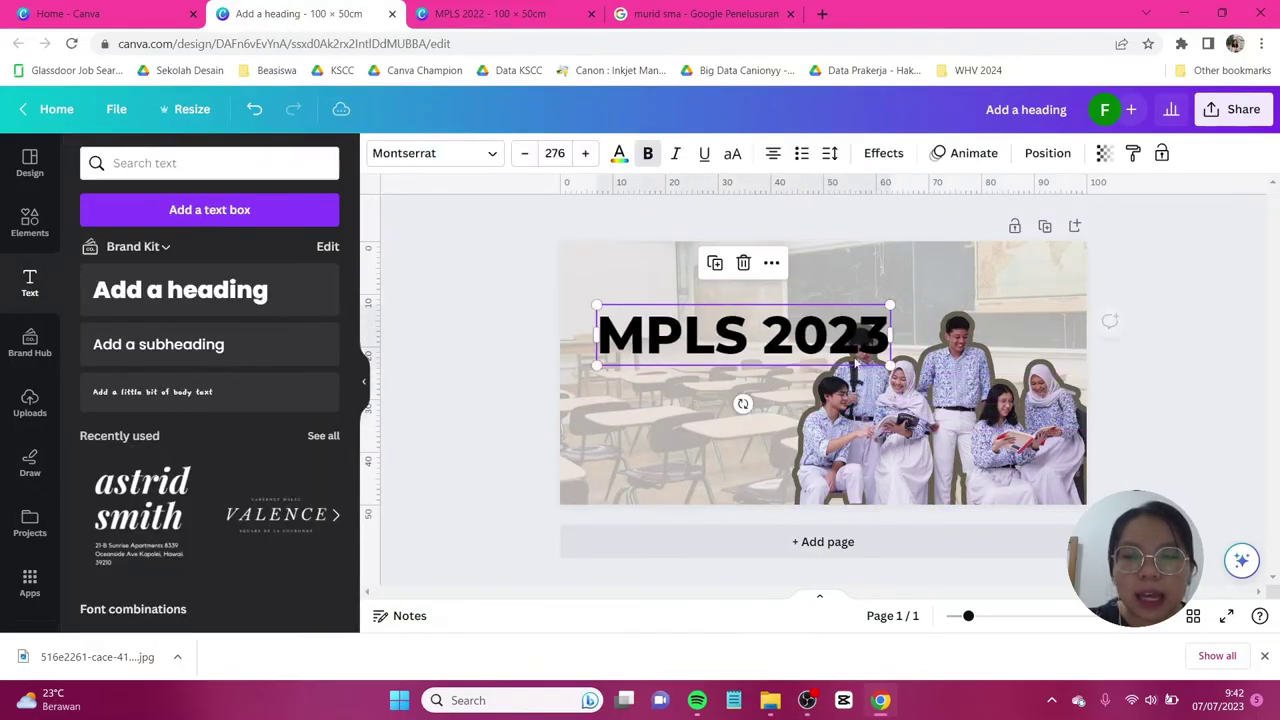
pyautogui.moveTo(890, 362); pyautogui.dragTo(842, 358)
pyautogui.moveTo(912, 400); pyautogui.dragTo(926, 400)
pyautogui.click(706, 340)
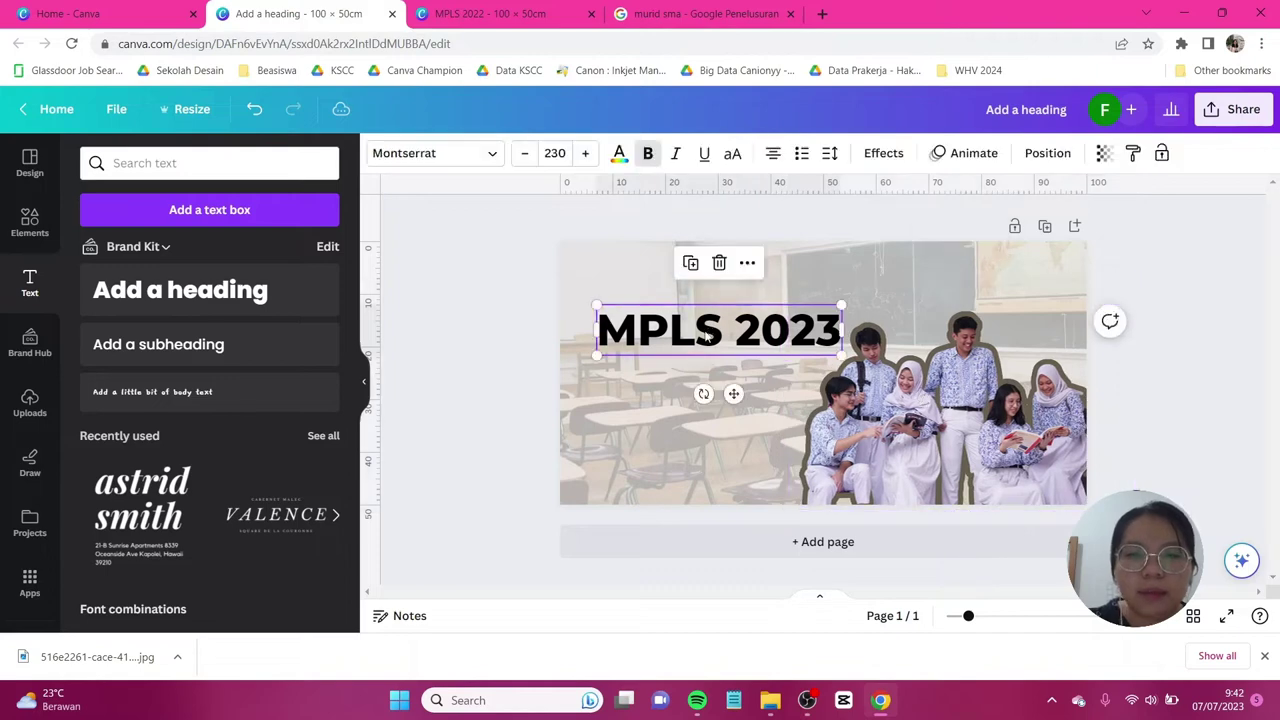
# Recolour the "MPLS 2023" heading with the colour sampled from the students' outline, darkened to #4B4338.
pyautogui.click(619, 153)
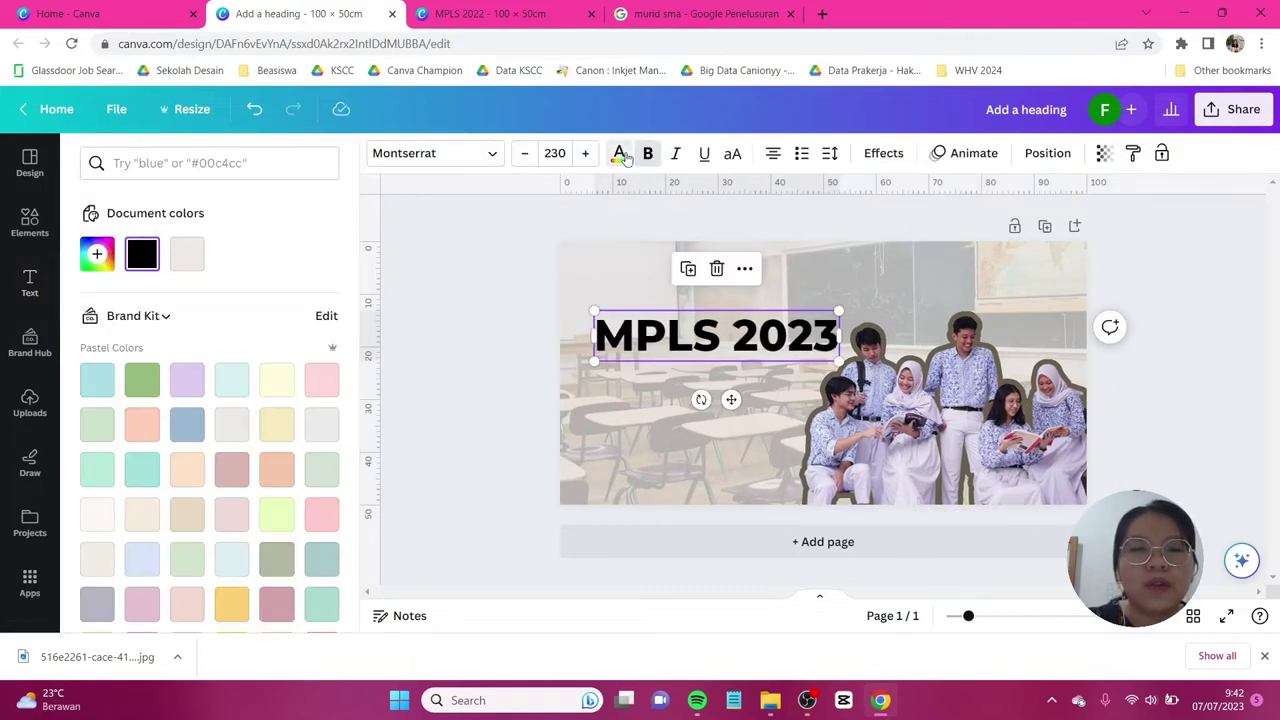
pyautogui.click(96, 255)
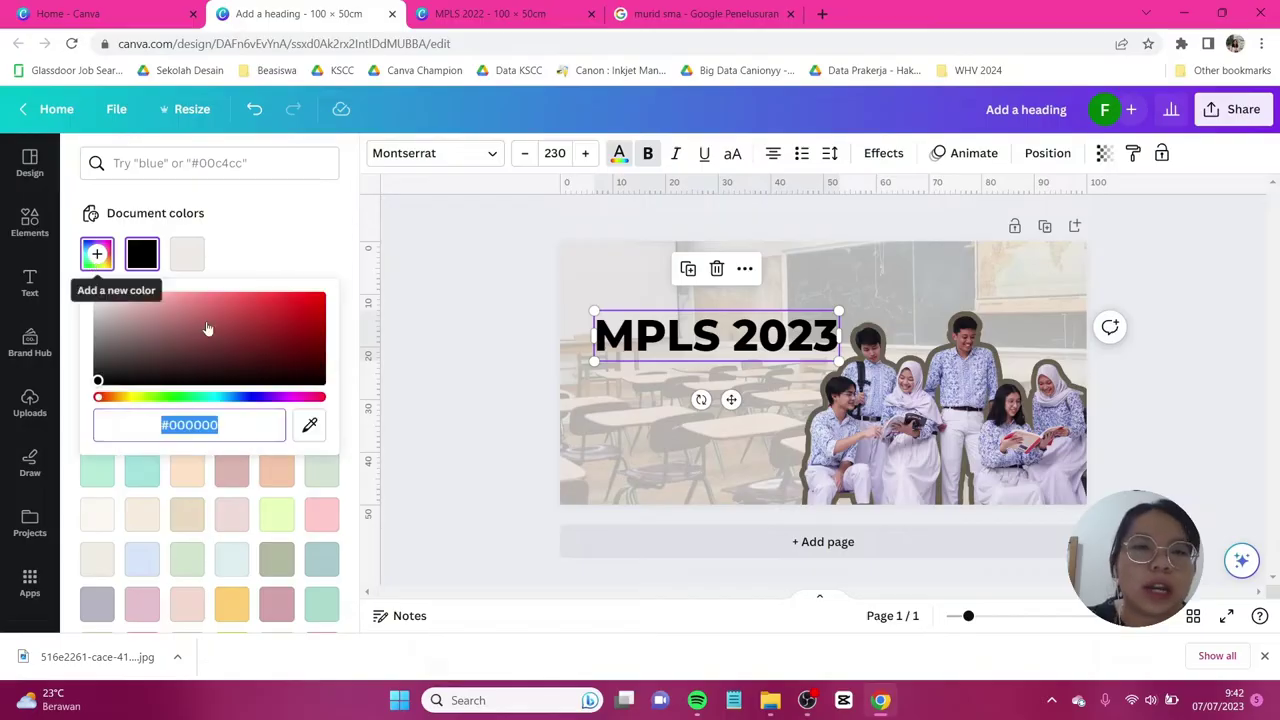
pyautogui.click(309, 428)
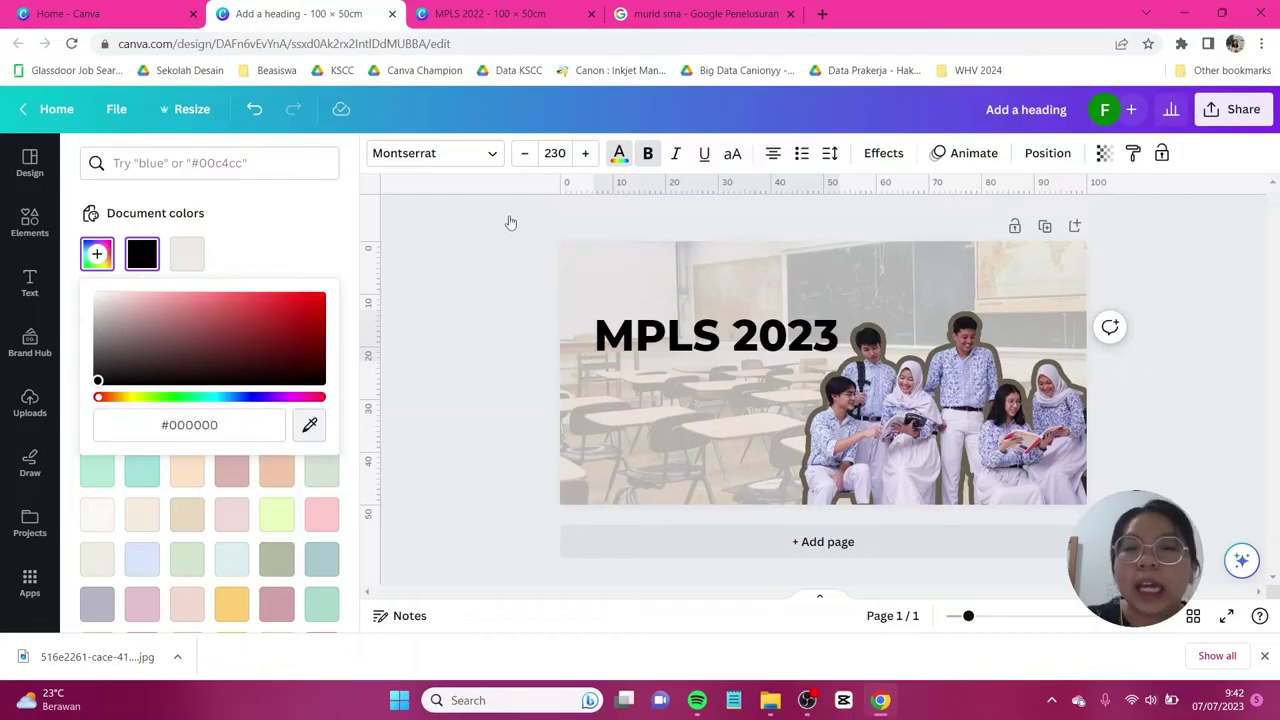
pyautogui.click(850, 358)
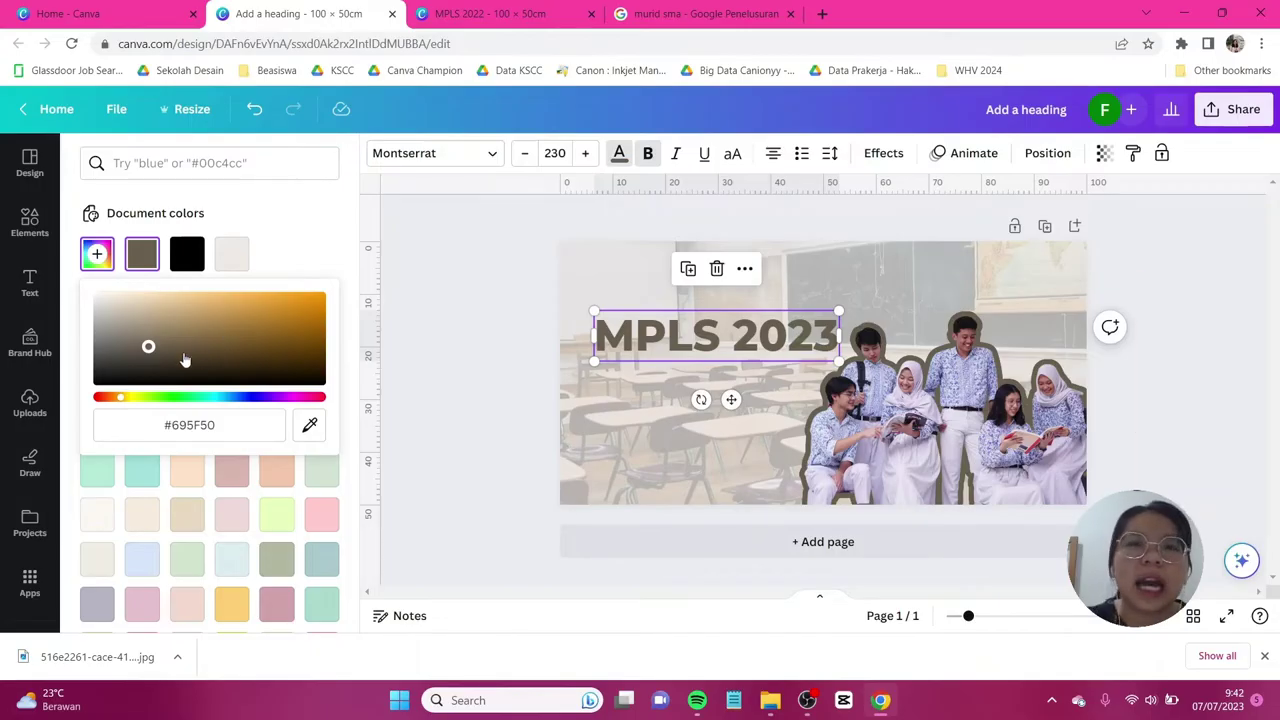
pyautogui.click(151, 353)
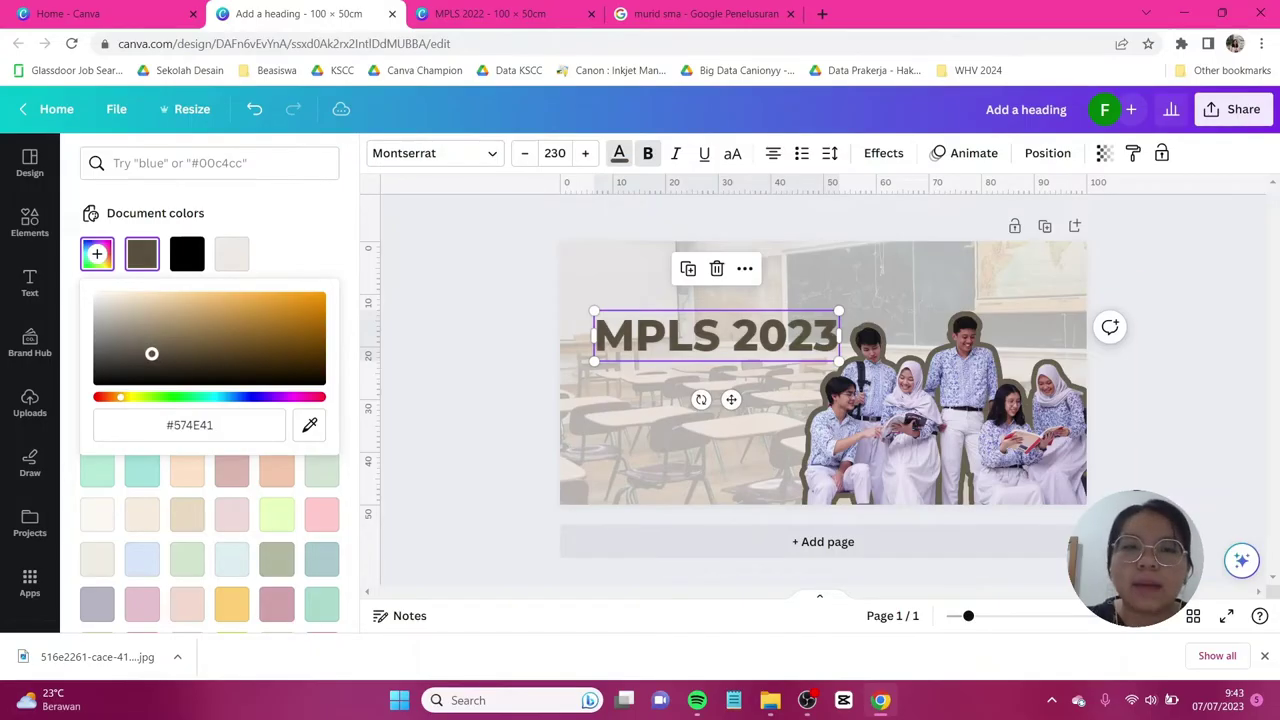
pyautogui.moveTo(151, 353); pyautogui.dragTo(152, 360)
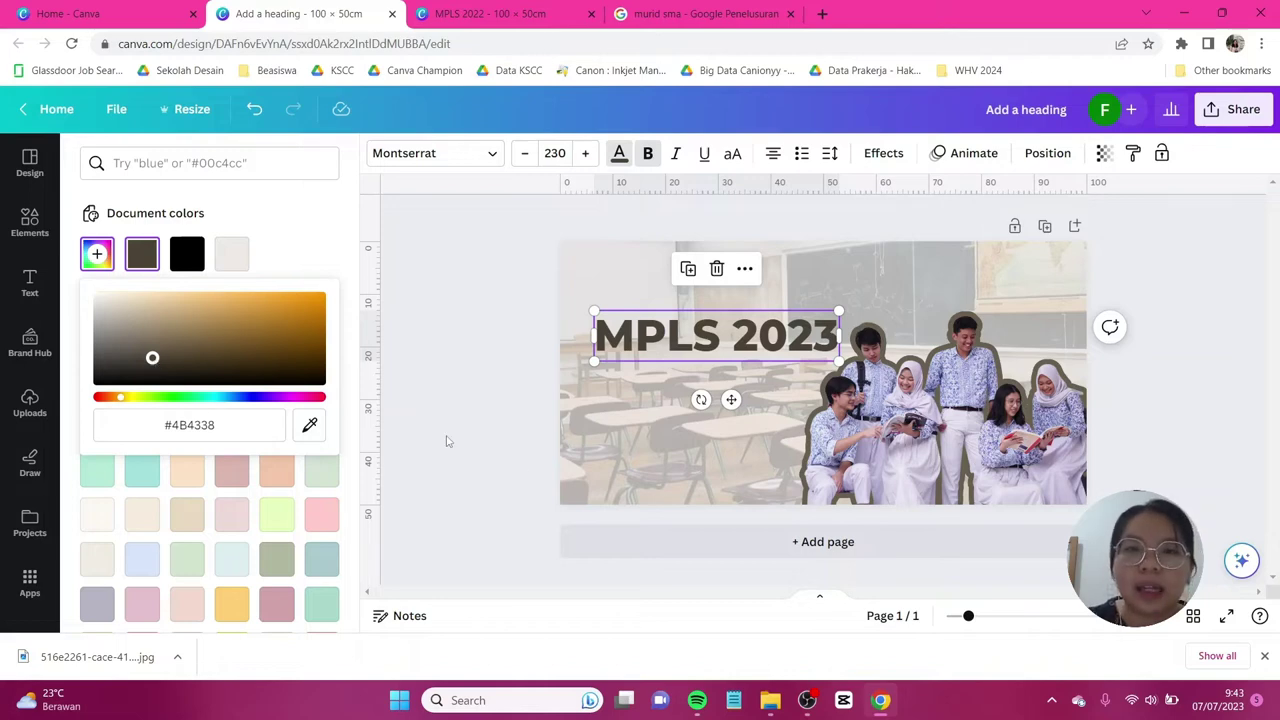
pyautogui.press('Escape')
pyautogui.click(475, 405)
# Duplicate the heading, change the copy's text to "SMK 11", and left-align it directly below "MPLS 2023".
pyautogui.click(715, 336)
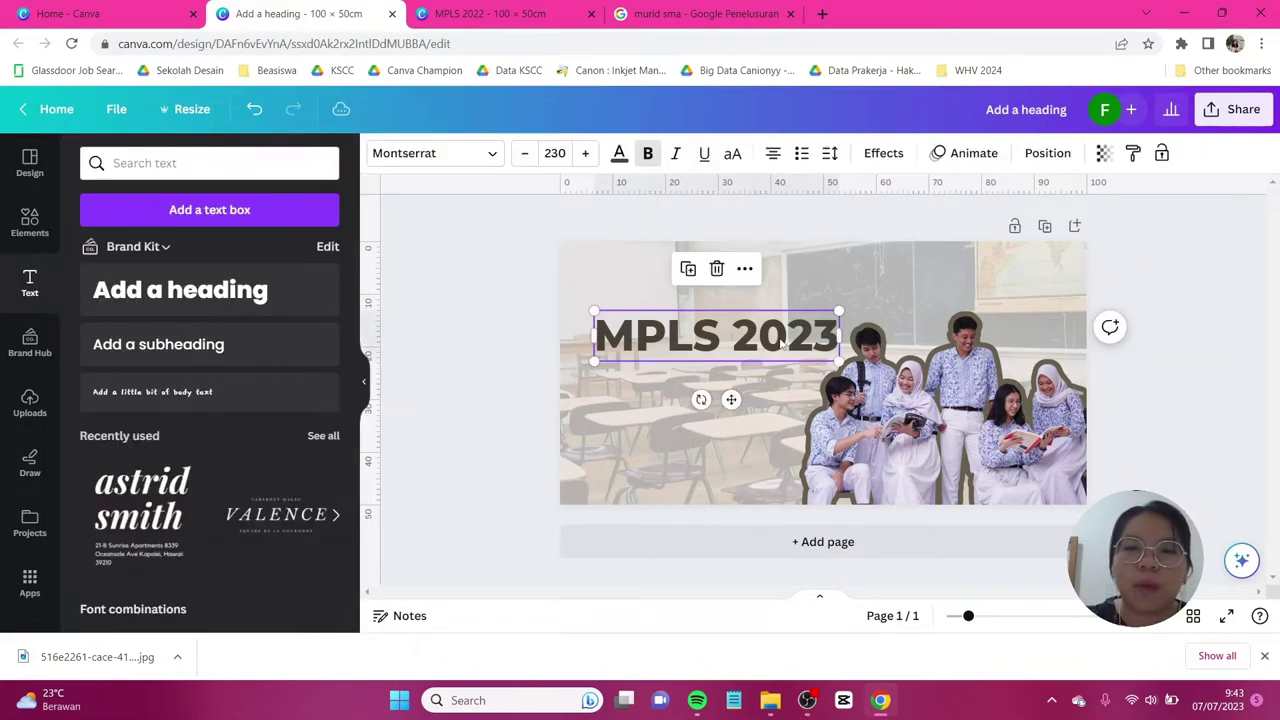
pyautogui.hotkey('ctrl', 'd')
pyautogui.moveTo(725, 345); pyautogui.dragTo(731, 385)
pyautogui.doubleClick(731, 385)
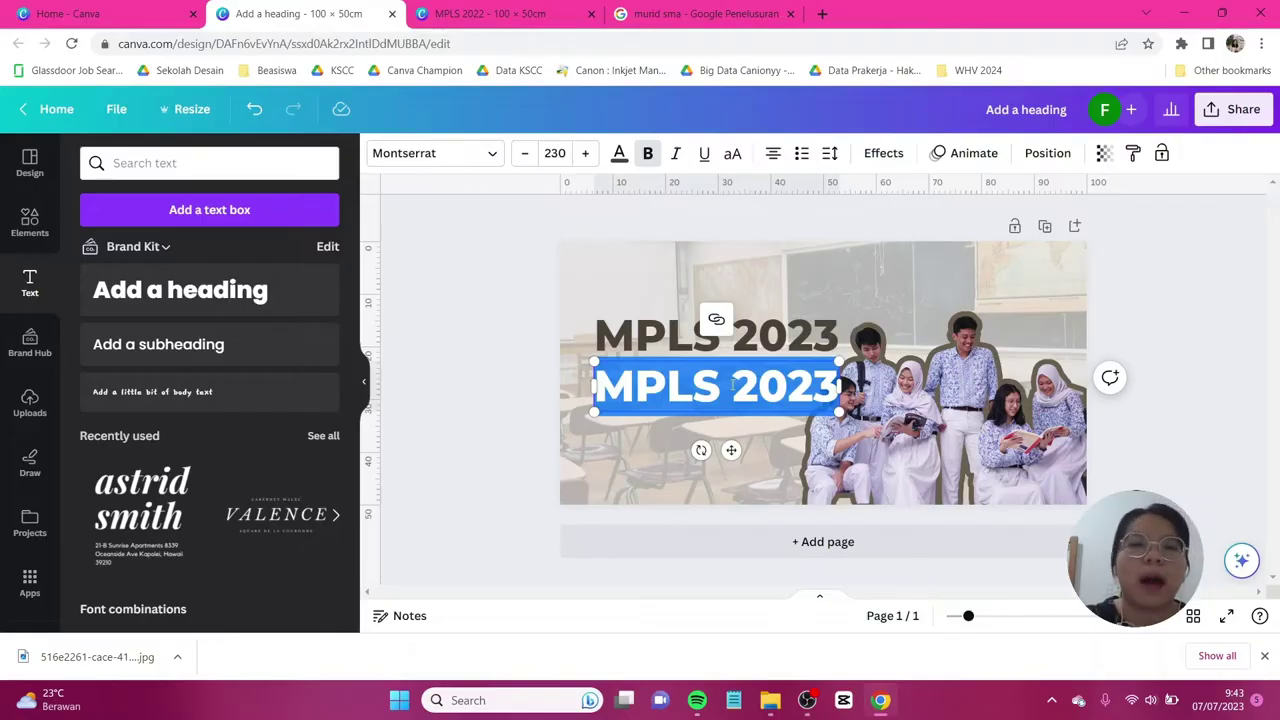
pyautogui.write('SMK 11')
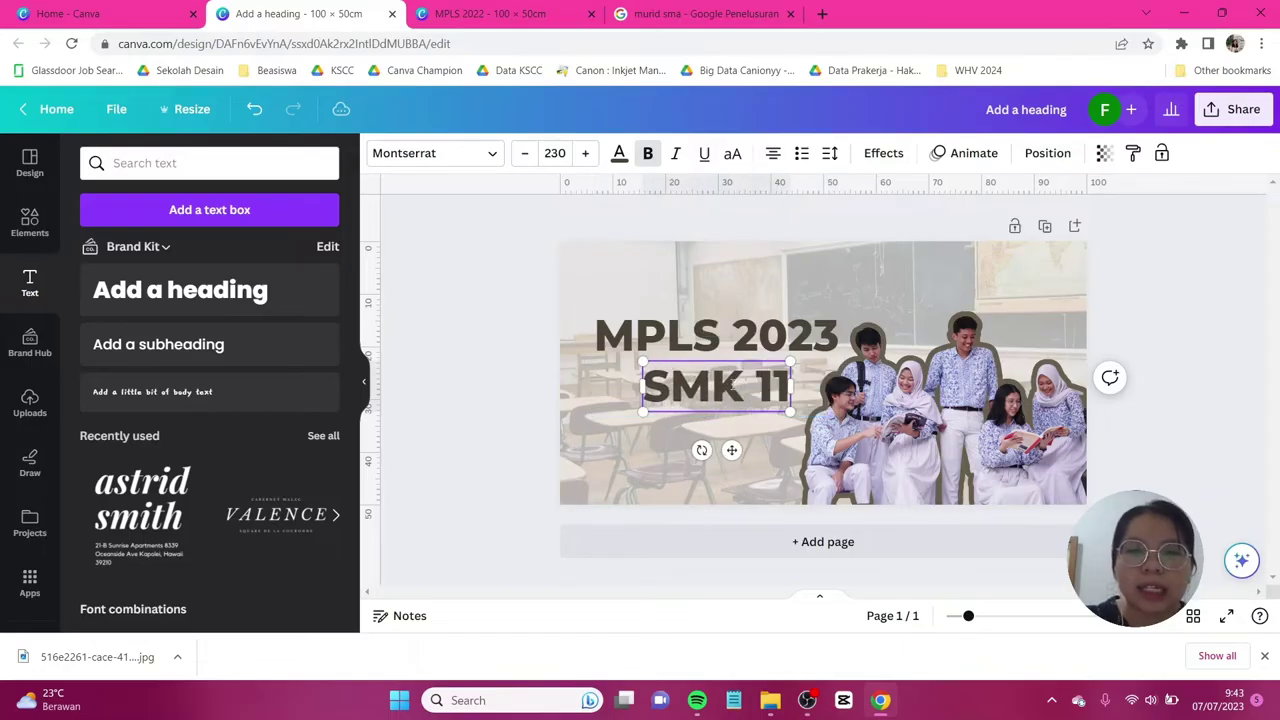
pyautogui.moveTo(731, 385); pyautogui.dragTo(685, 378)
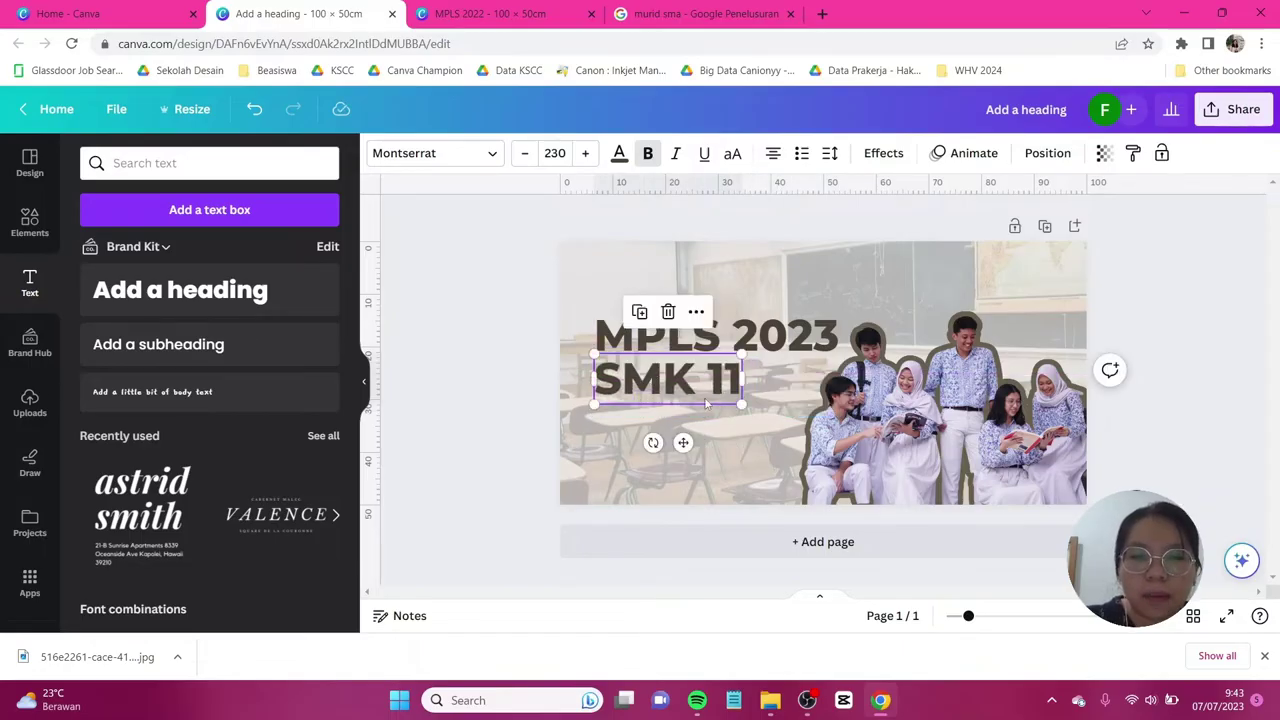
# Duplicate the "SMK 11" line, place the copy directly beneath it, and change its text to "BANDUNG".
pyautogui.hotkey('ctrl', 'd')
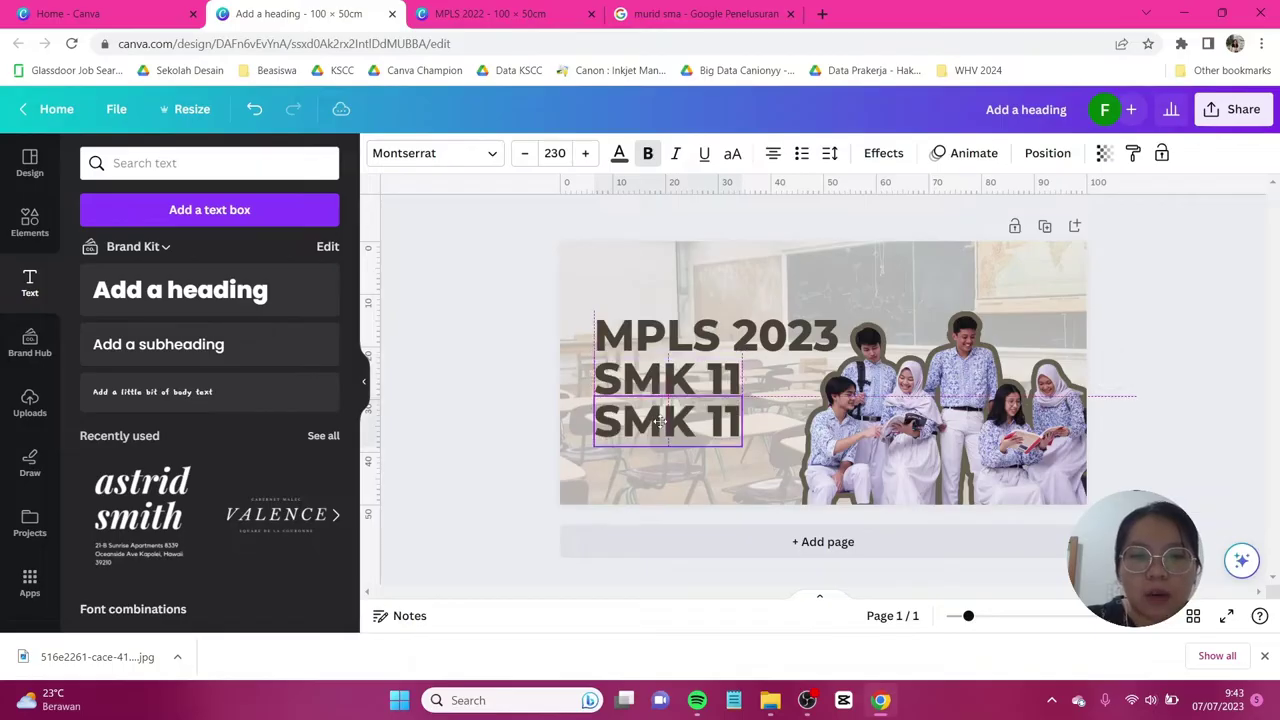
pyautogui.press('Return')
pyautogui.moveTo(662, 421); pyautogui.dragTo(660, 421)
pyautogui.write('BANDUNG')
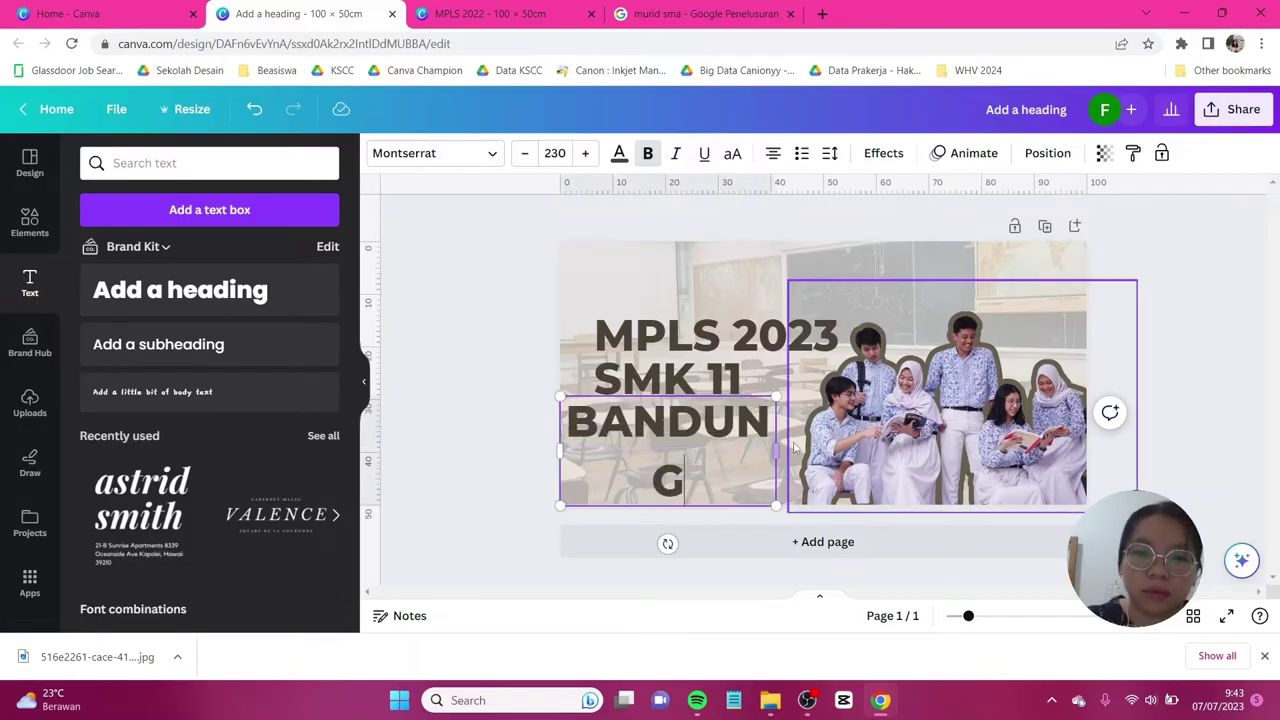
# Left-align the "BANDUNG" line under "SMK 11" on a single line and shrink it slightly to clear the students.
pyautogui.press('Escape')
pyautogui.press('Escape')
pyautogui.moveTo(672, 419); pyautogui.dragTo(700, 414)
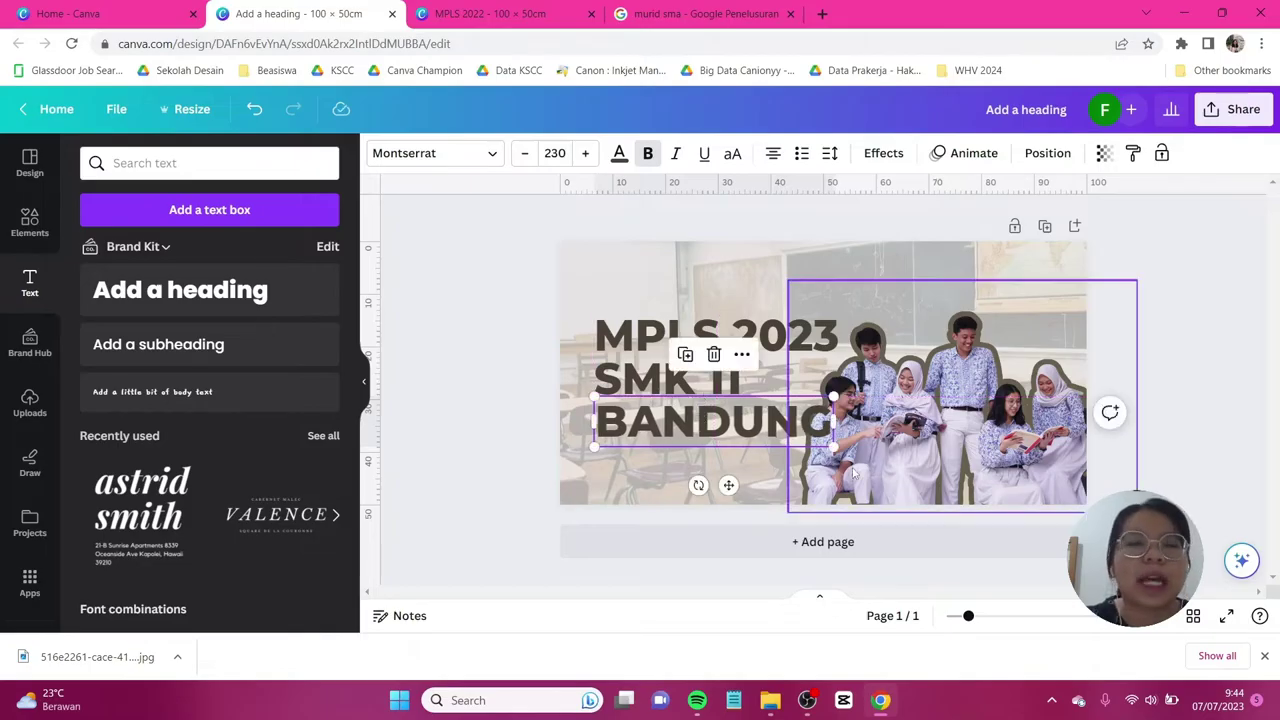
pyautogui.moveTo(833, 447); pyautogui.dragTo(797, 438)
pyautogui.click(508, 376)
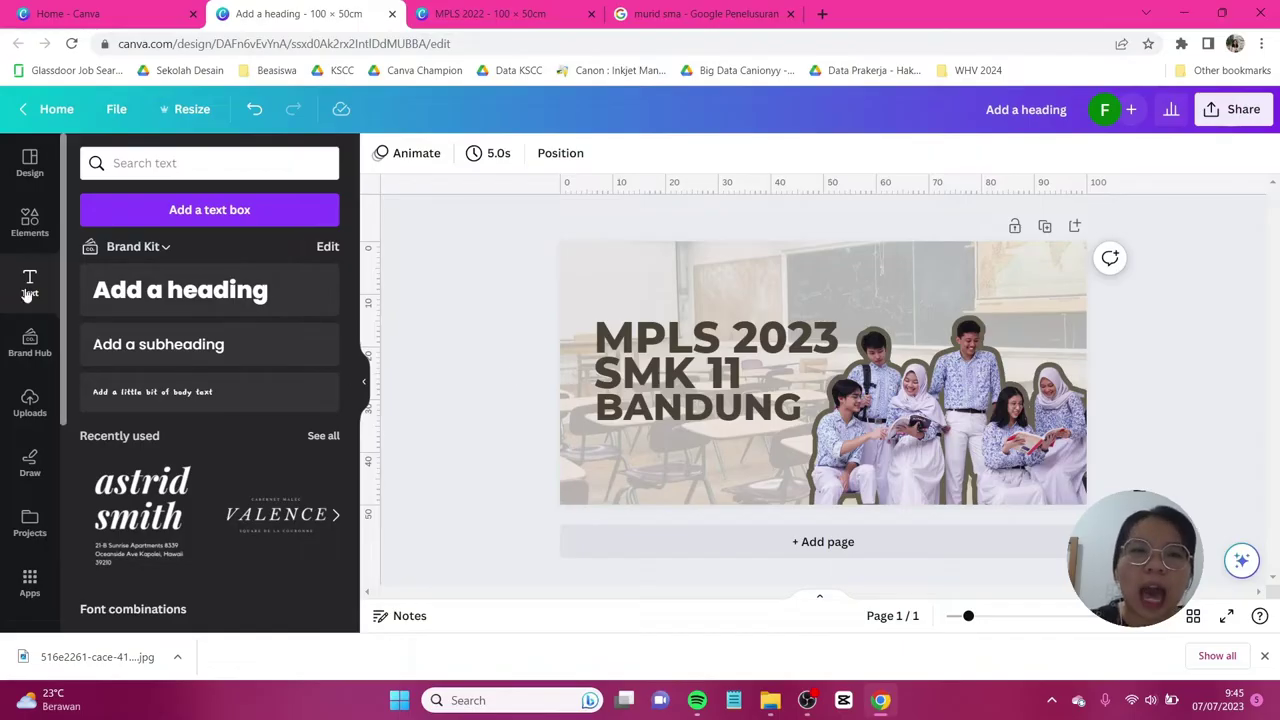
# Add a rounded square shape to the page and fill it with white #FFFFFF.
pyautogui.click(30, 240)
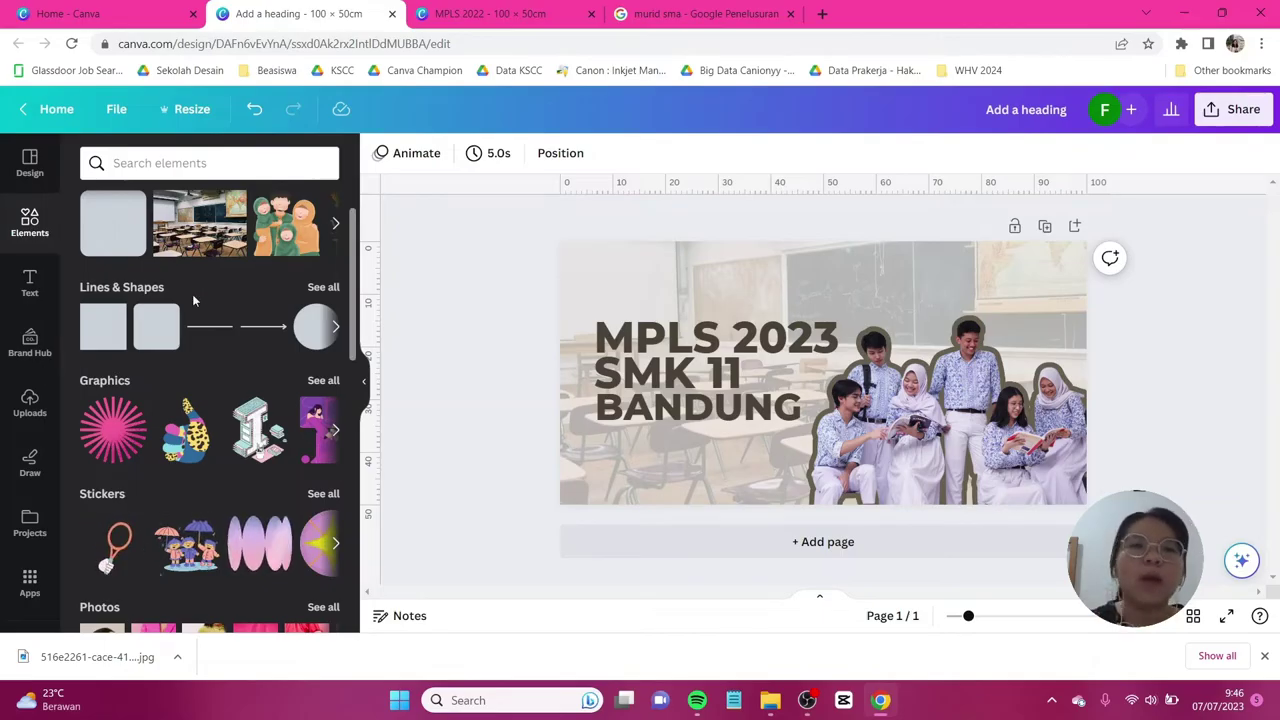
pyautogui.click(155, 340)
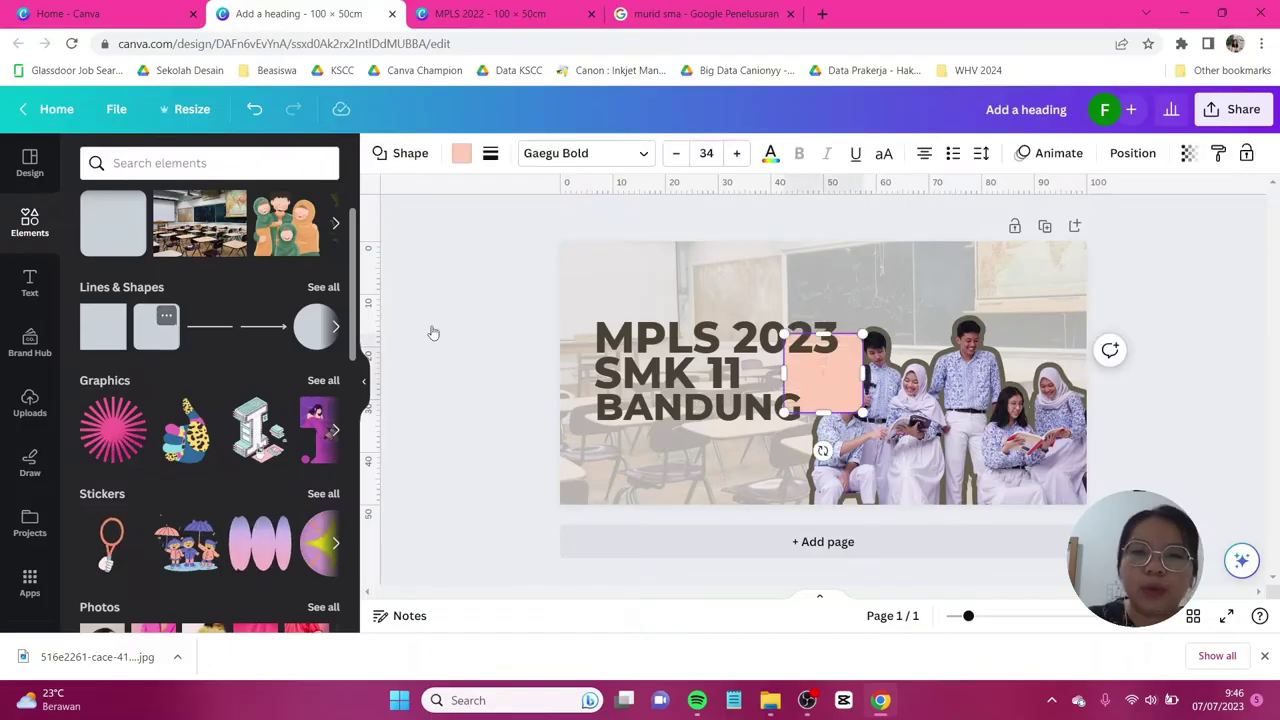
pyautogui.click(460, 153)
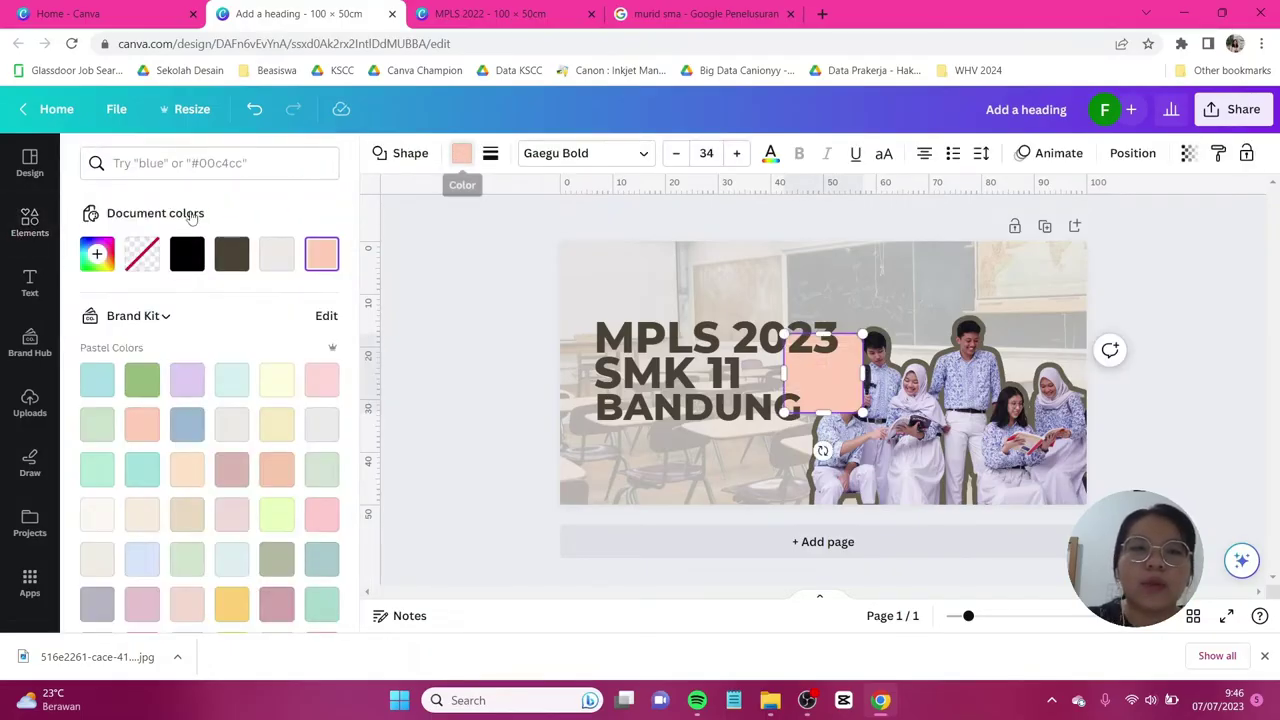
pyautogui.click(97, 253)
pyautogui.click(96, 335)
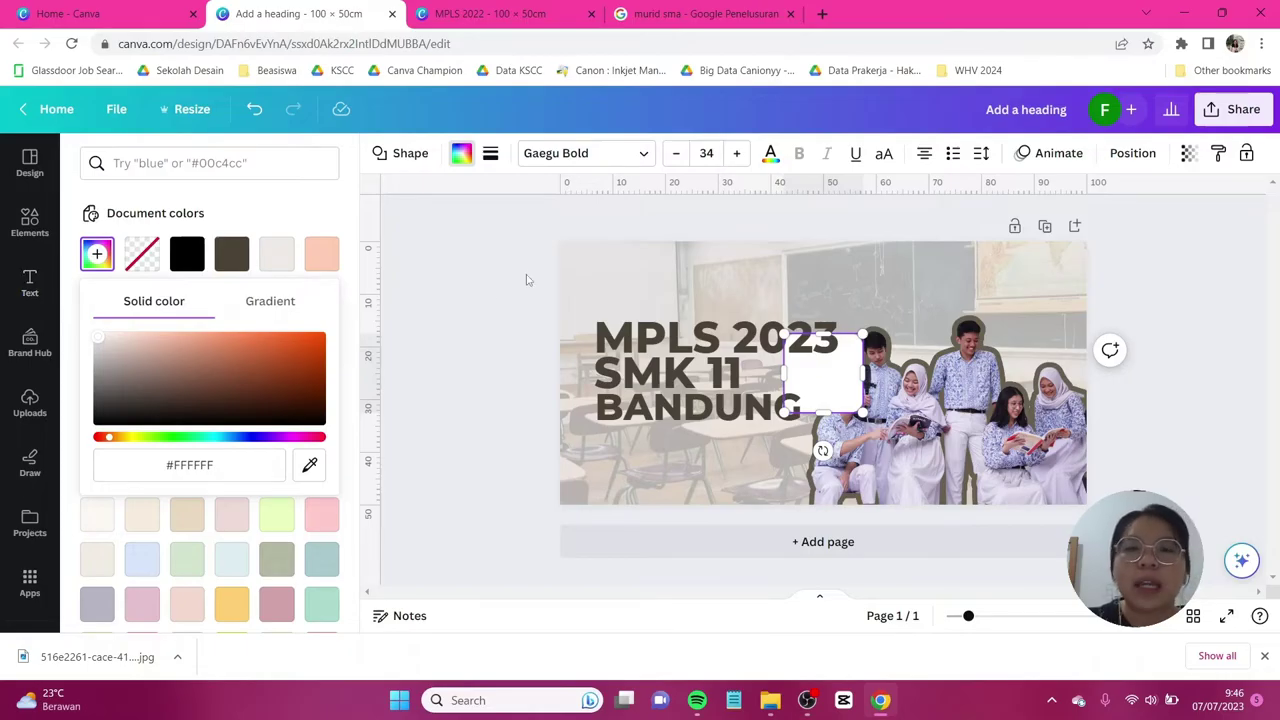
# Give the white shape a solid border of weight 4 and reshape it into a narrow pill directly below "BANDUNG", matching that line's width.
pyautogui.click(491, 160)
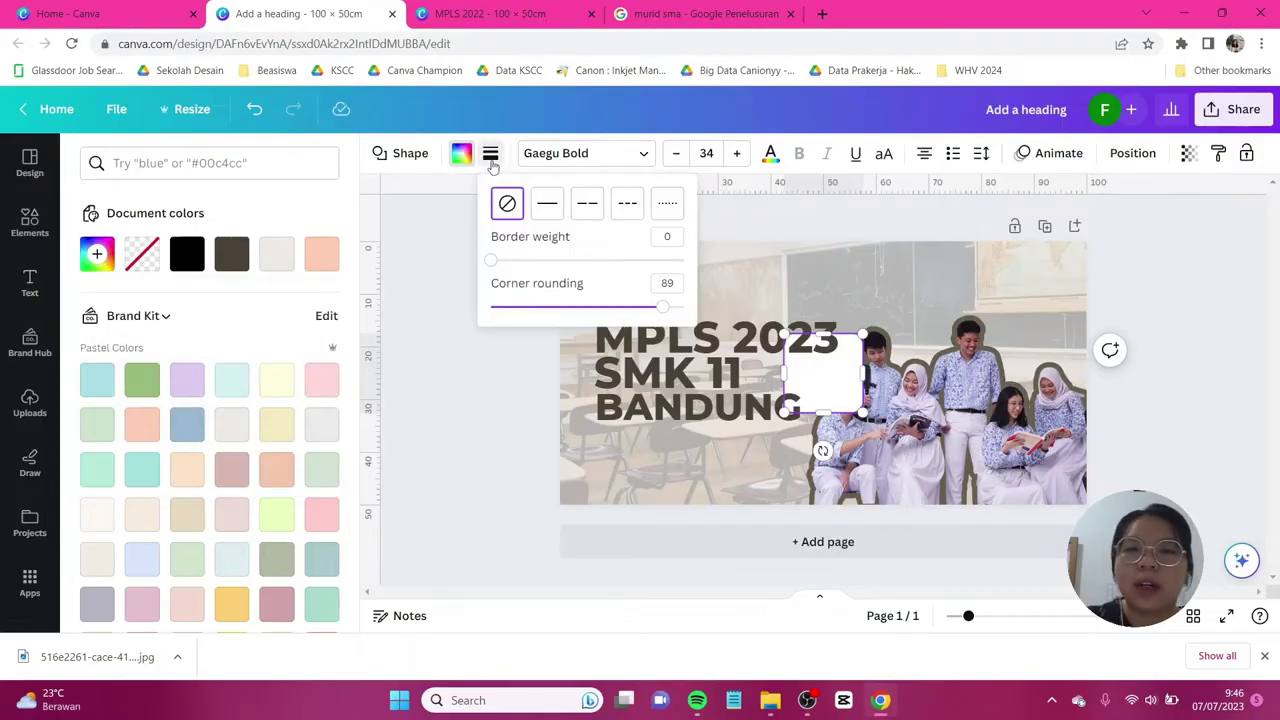
pyautogui.click(549, 206)
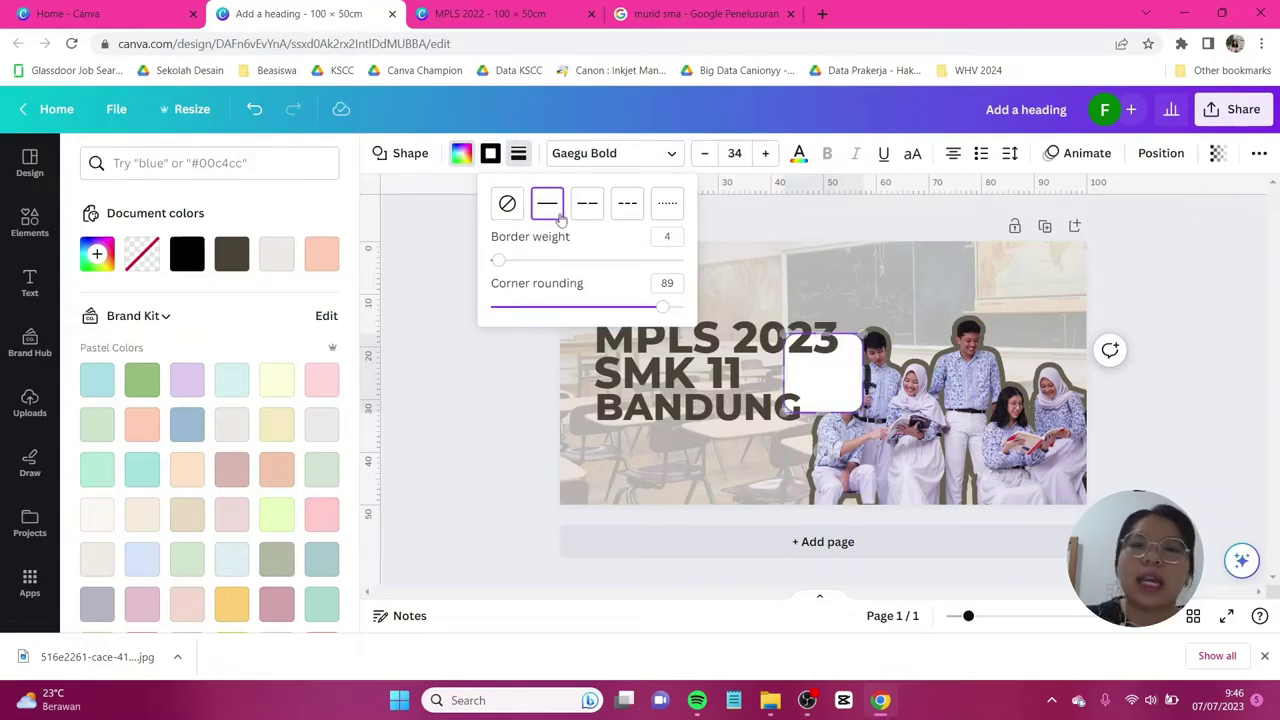
pyautogui.moveTo(862, 375); pyautogui.dragTo(1032, 375)
pyautogui.moveTo(992, 336); pyautogui.dragTo(808, 444)
pyautogui.click(1098, 398)
pyautogui.click(1155, 376)
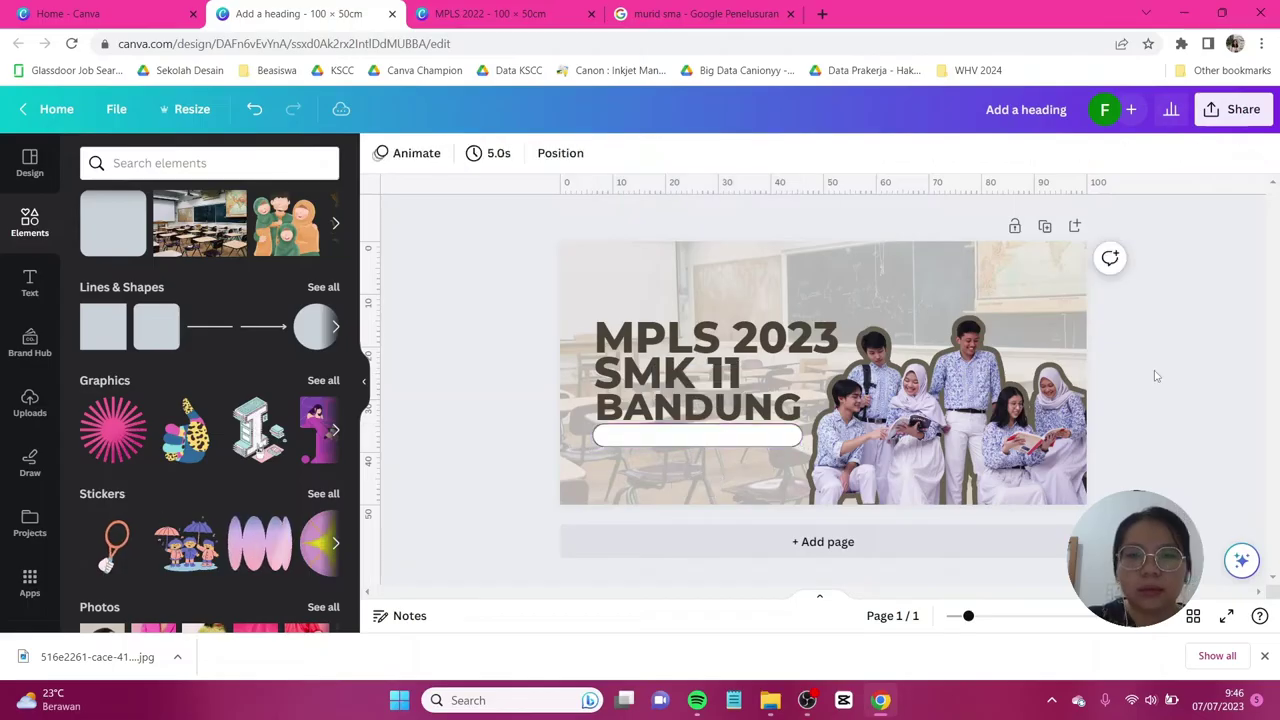
# Select the heading lines together and nudge them slightly up, away from the white pill shape.
pyautogui.click(632, 397)
pyautogui.keyDown('shift'); pyautogui.click(695, 345); pyautogui.keyUp('shift')
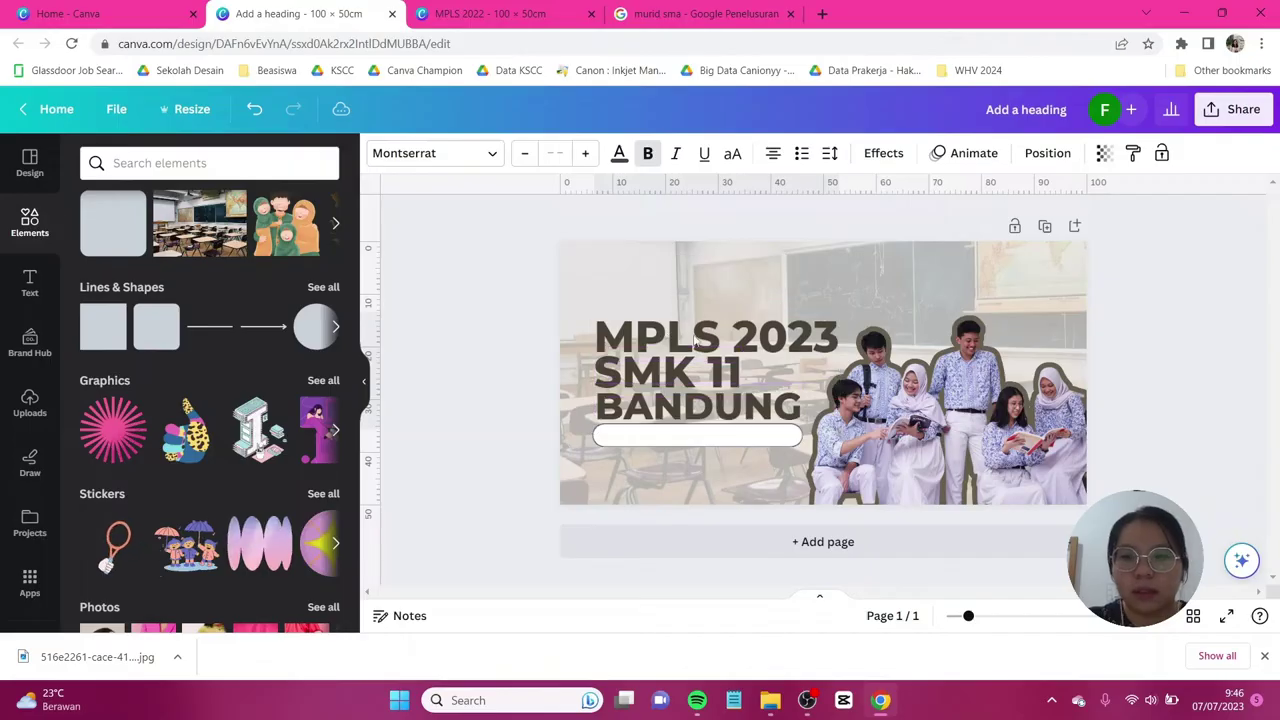
pyautogui.click(1243, 371)
pyautogui.scroll(5, 1095, 417)
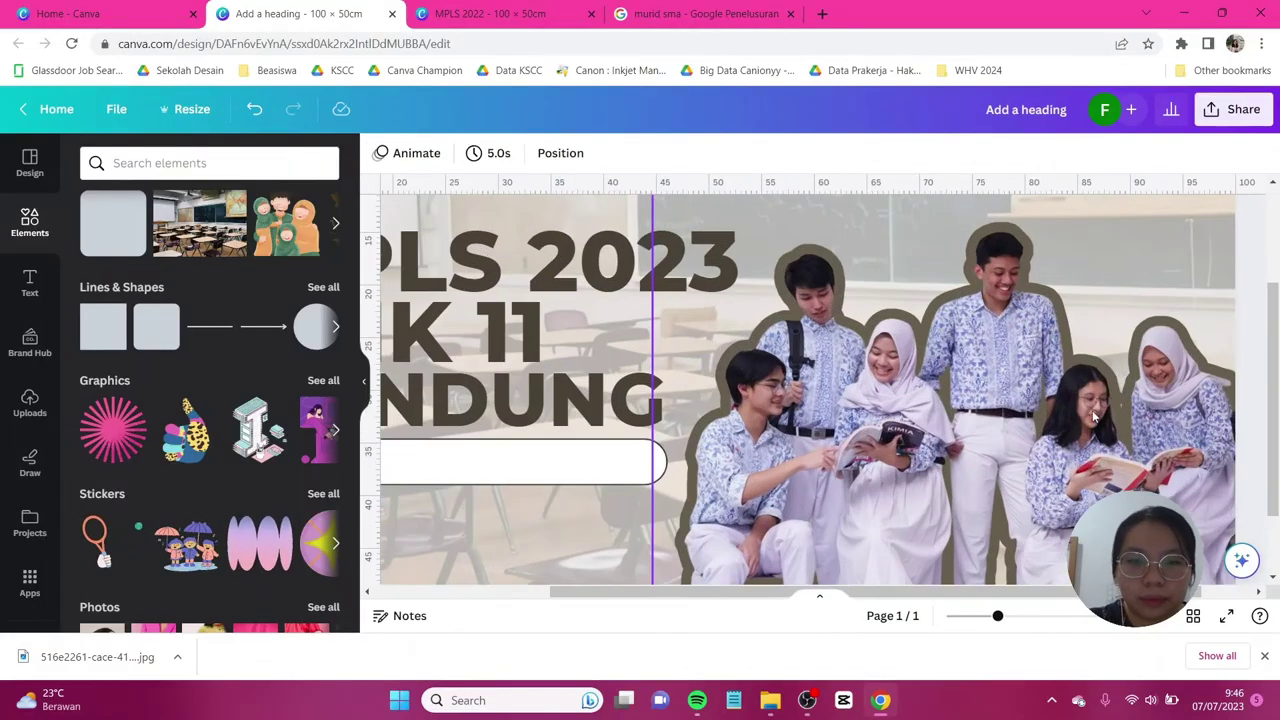